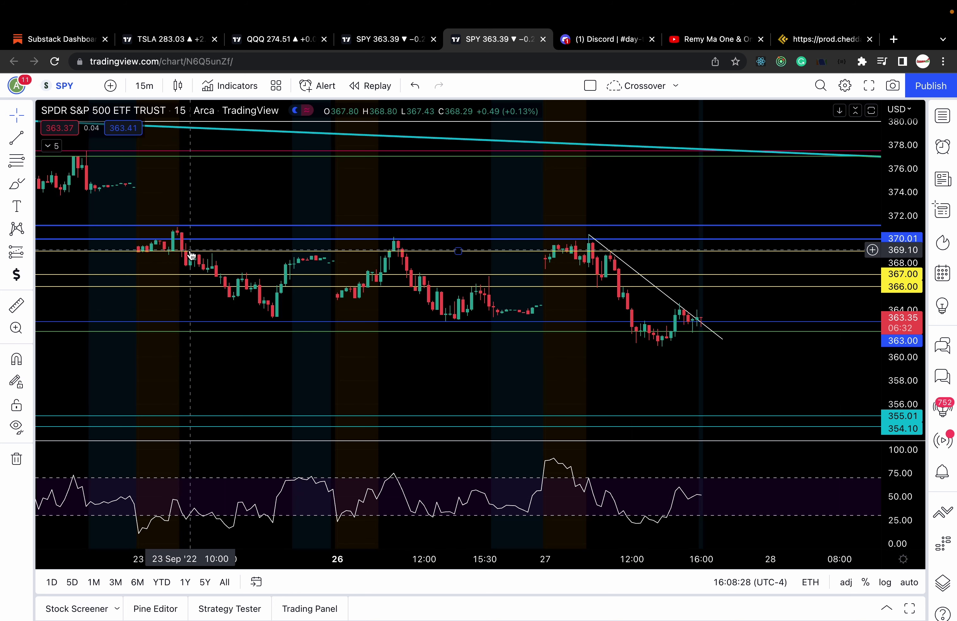
# Recolour the 369.00 horizontal level magenta and stretch the price scale to enlarge the candles.
pyautogui.hotkey('alt', 'h')
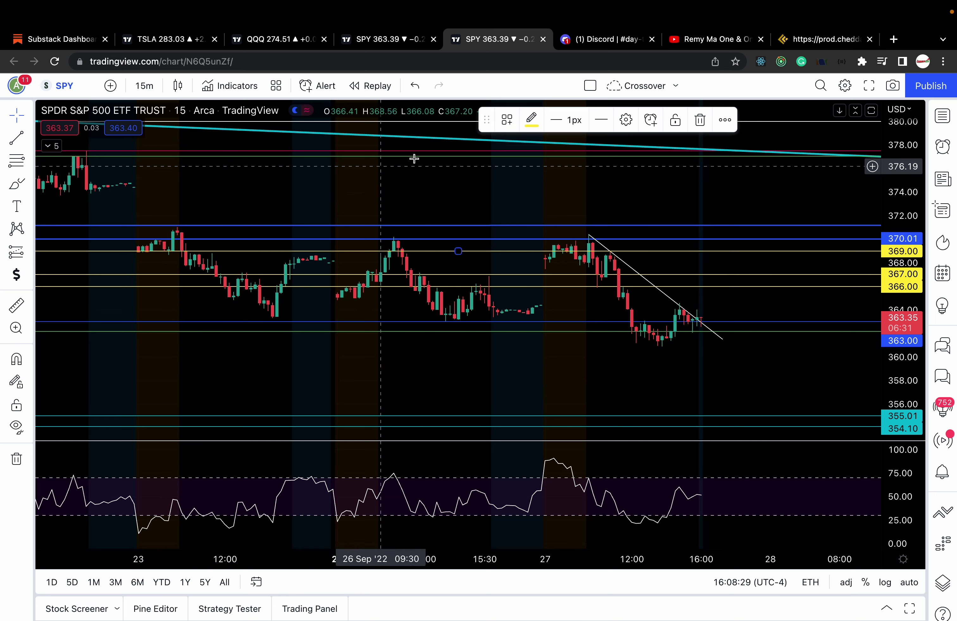
pyautogui.click(531, 119)
pyautogui.click(663, 162)
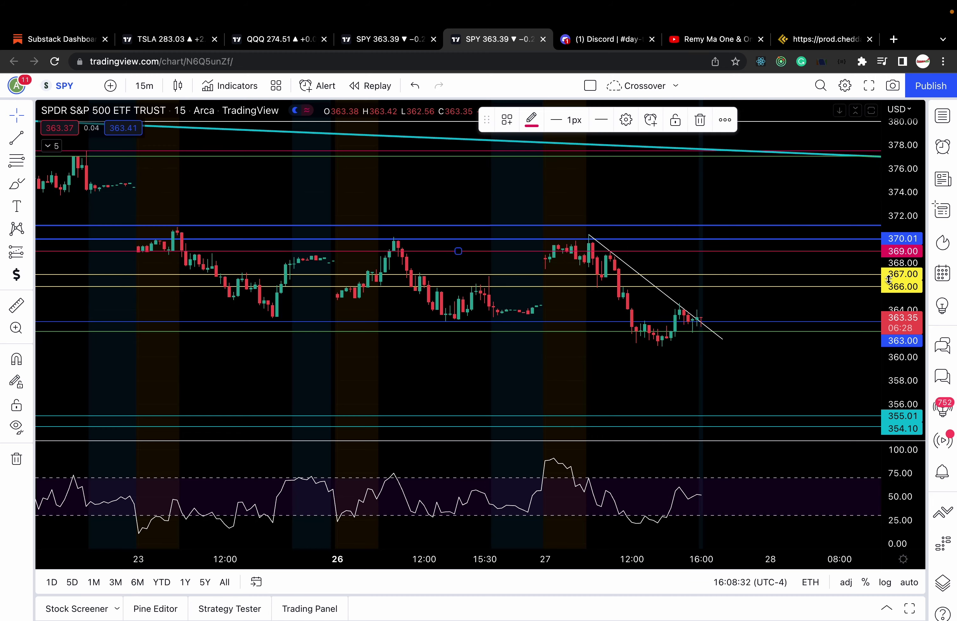
pyautogui.moveTo(893, 336); pyautogui.dragTo(892, 306)
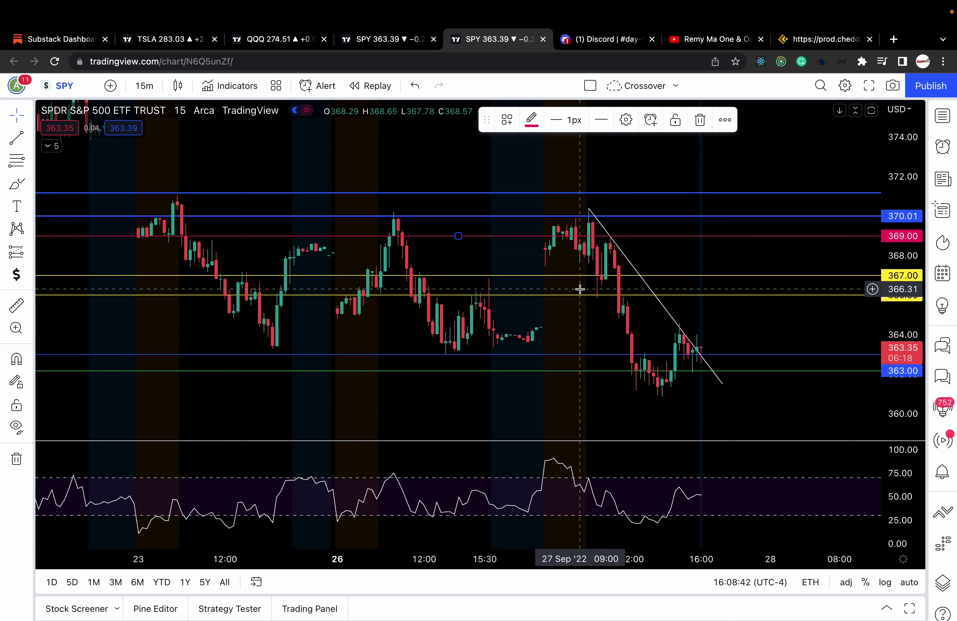
# Zoom the SPY 15-minute chart in two steps and pan back to include the prior session's bars.
pyautogui.click(448, 537)
pyautogui.click(448, 537)
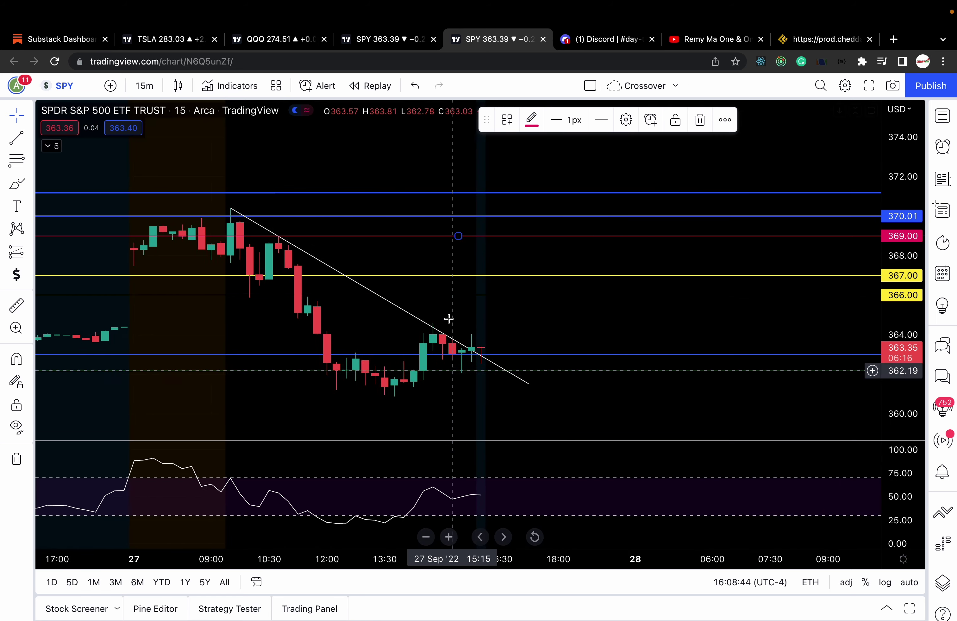
pyautogui.moveTo(449, 251); pyautogui.dragTo(584, 249)
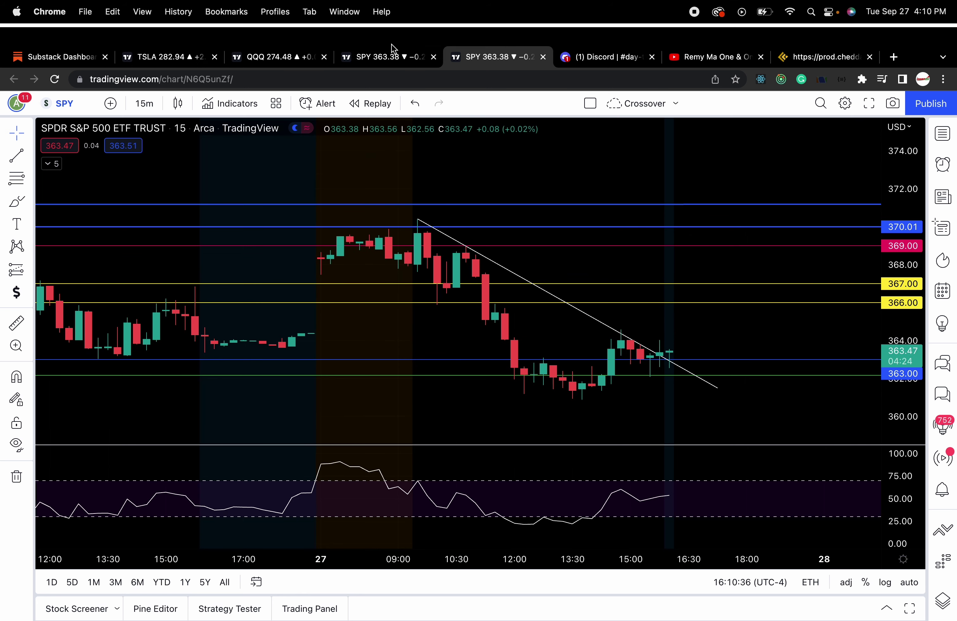
# Switch to the daily SPY tab, zoom in and stretch prices around the late-September candles.
pyautogui.click(392, 58)
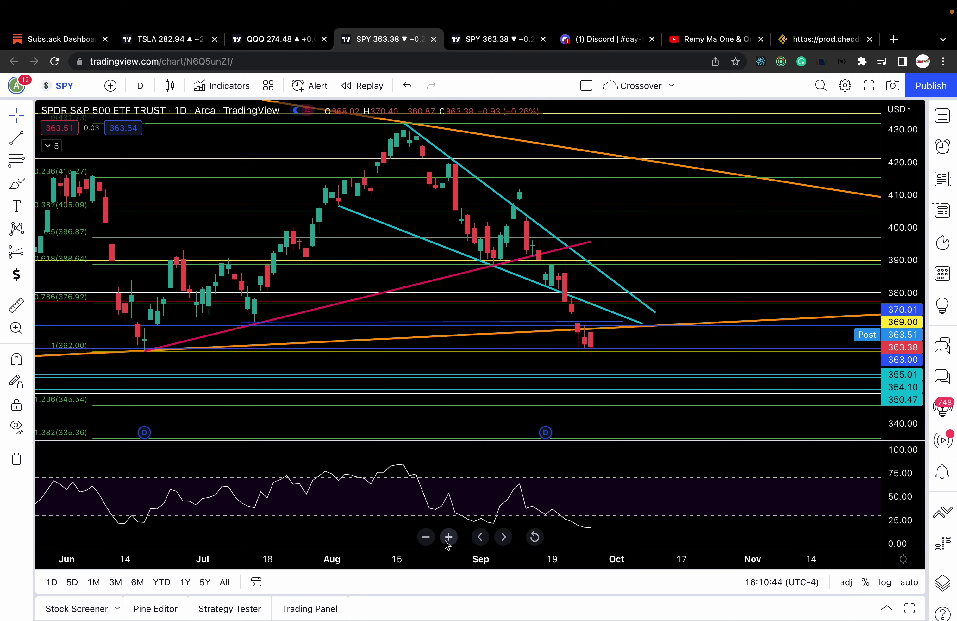
pyautogui.click(447, 536)
pyautogui.moveTo(904, 404); pyautogui.dragTo(903, 379)
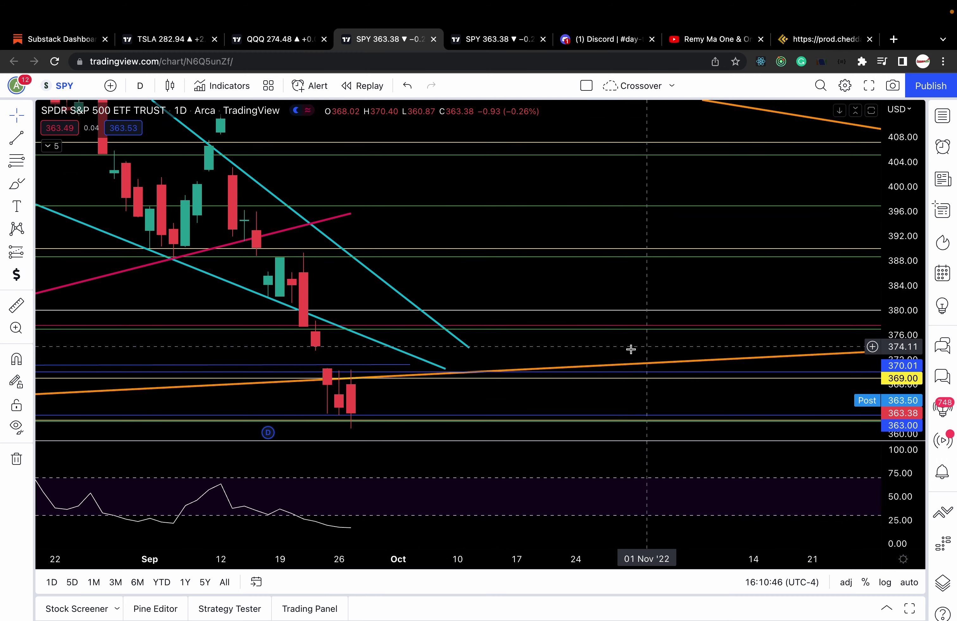
pyautogui.moveTo(630, 346); pyautogui.dragTo(759, 238)
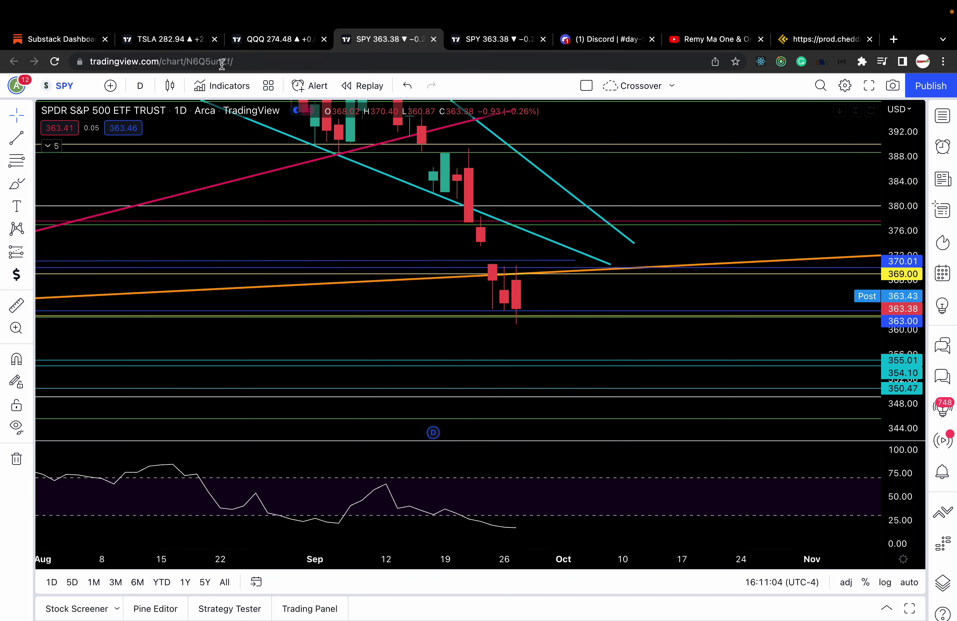
pyautogui.click(143, 90)
pyautogui.click(152, 461)
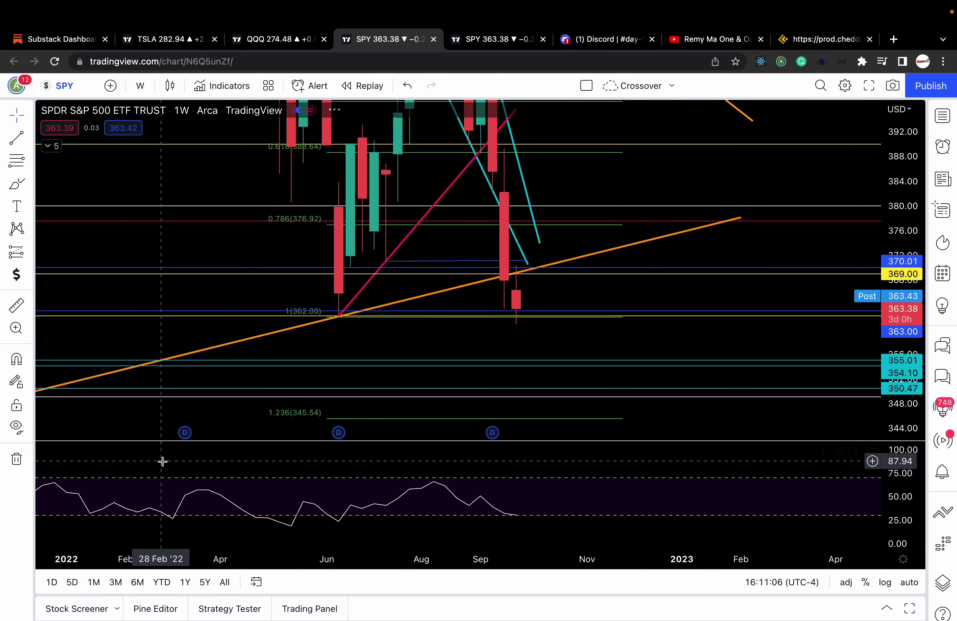
pyautogui.moveTo(900, 254); pyautogui.dragTo(876, 402)
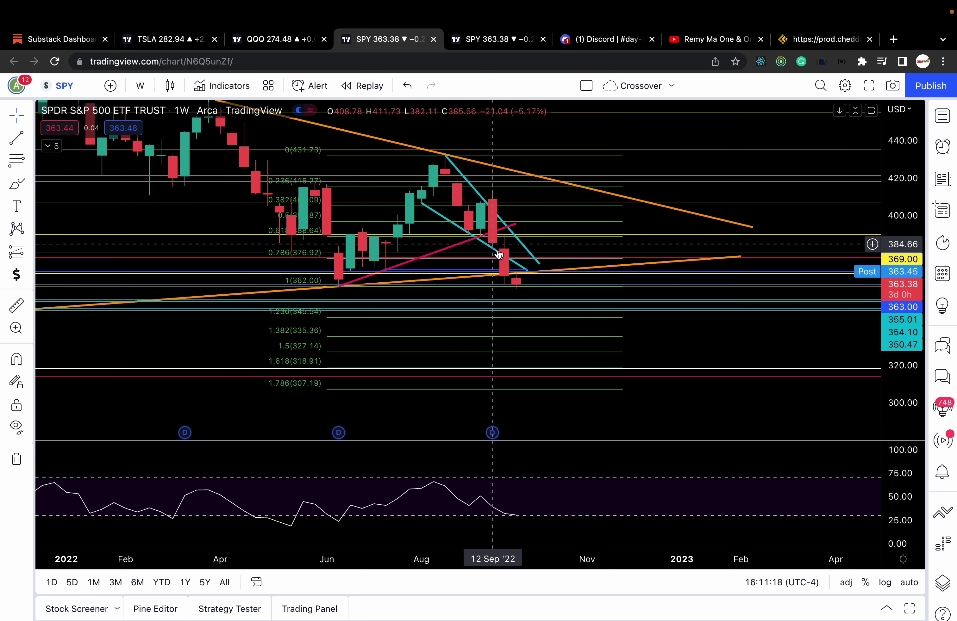
pyautogui.click(145, 85)
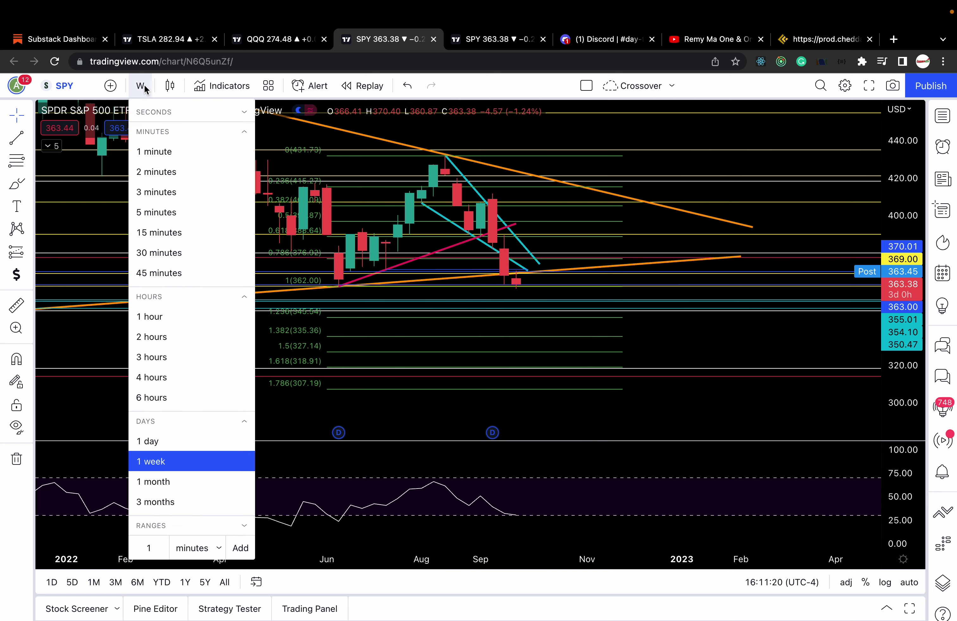
pyautogui.click(171, 438)
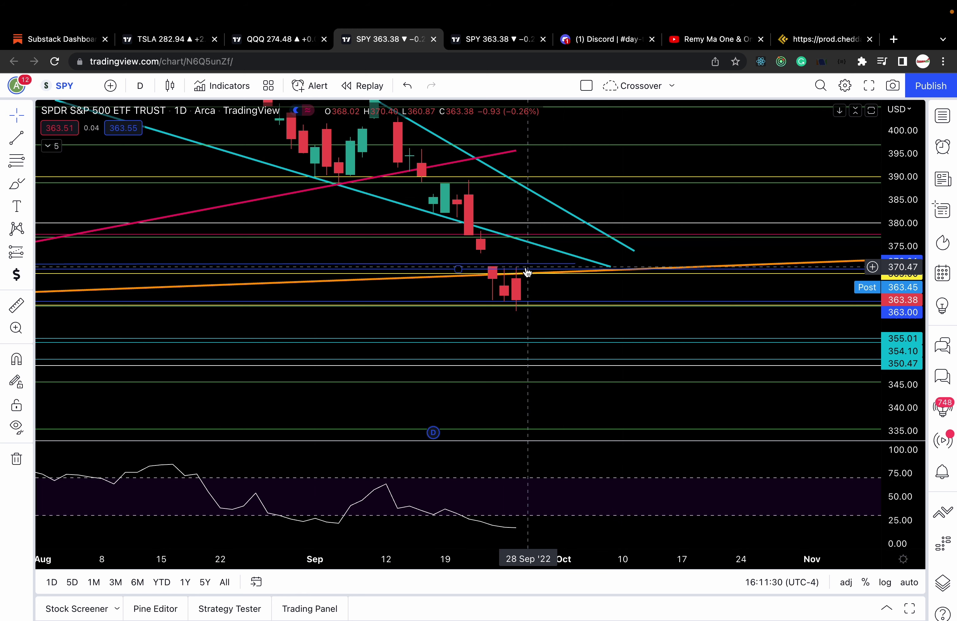
pyautogui.moveTo(600, 296); pyautogui.dragTo(647, 312)
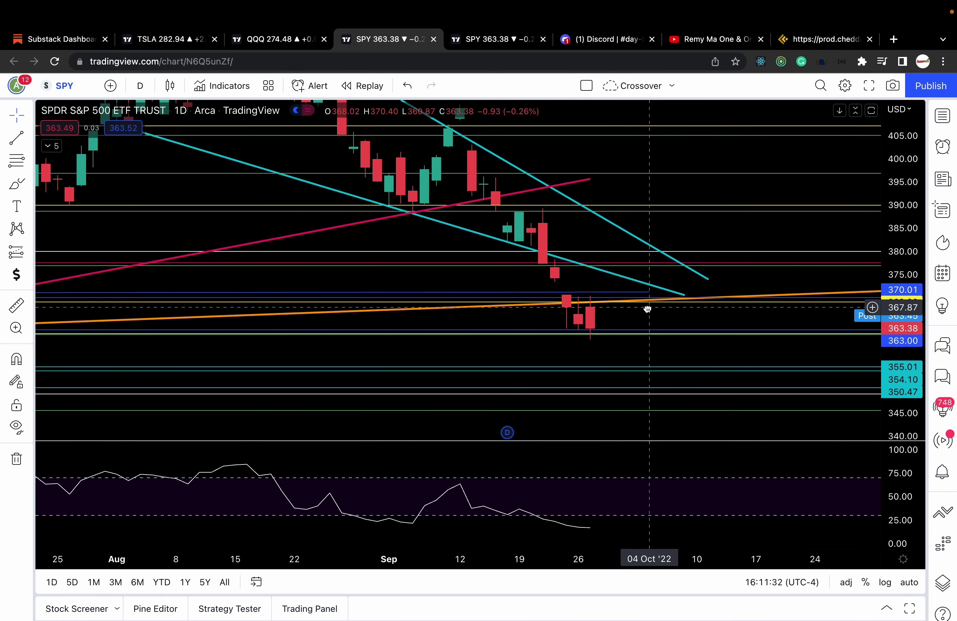
pyautogui.moveTo(911, 361); pyautogui.dragTo(908, 331)
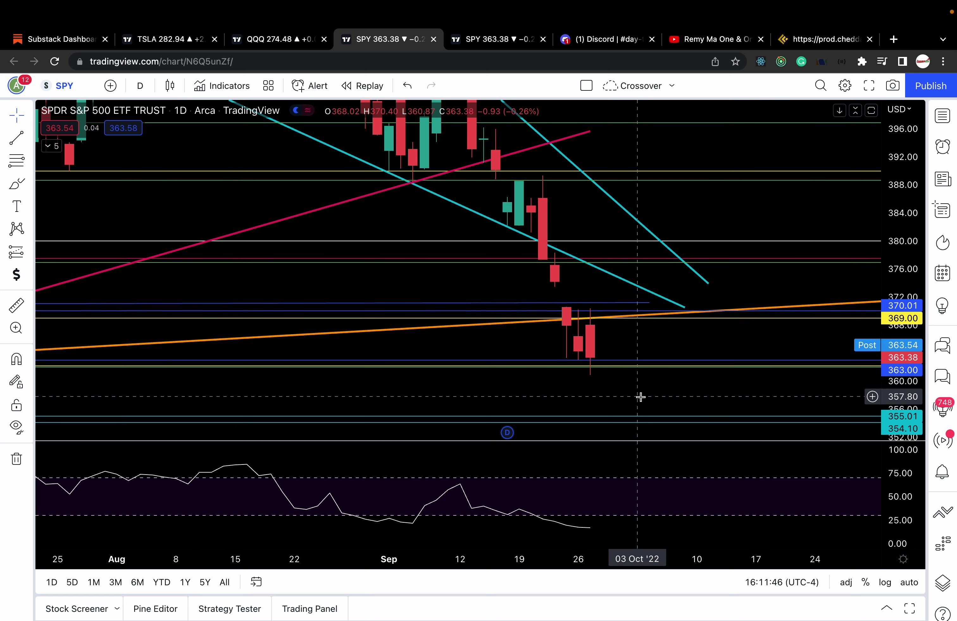
pyautogui.click(488, 40)
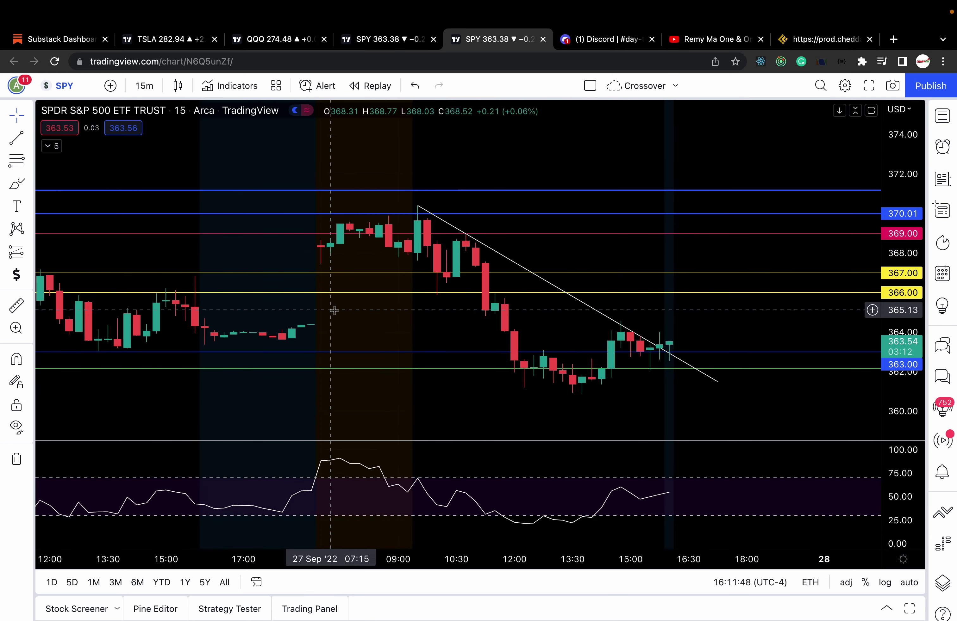
pyautogui.hscroll(-3, 334, 310)
pyautogui.click(399, 43)
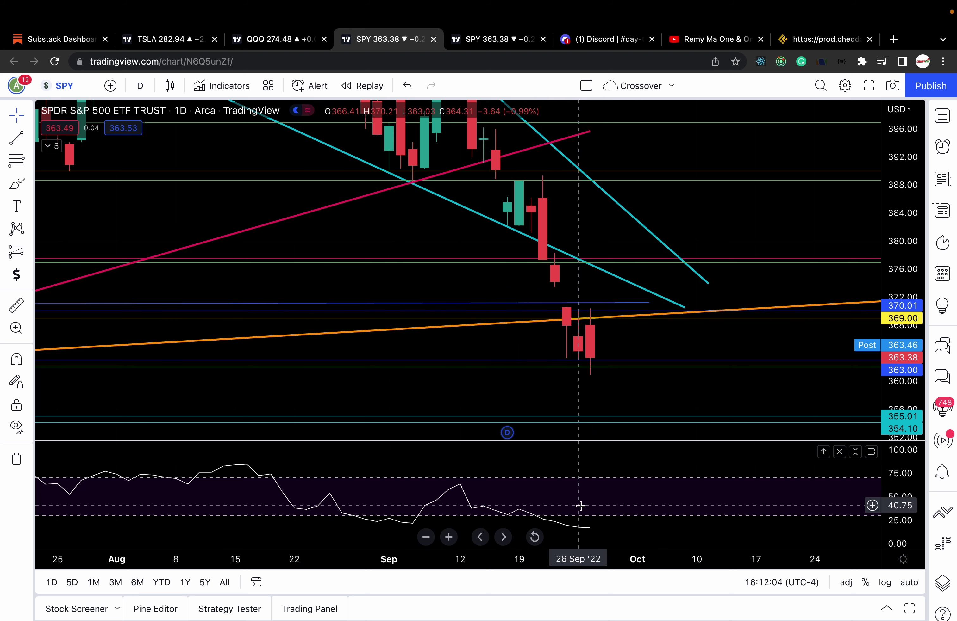
# Switch SPY to 1-week candles and zoom out to show the 2022 highs and fib extensions to 307.19.
pyautogui.click(140, 85)
pyautogui.click(178, 464)
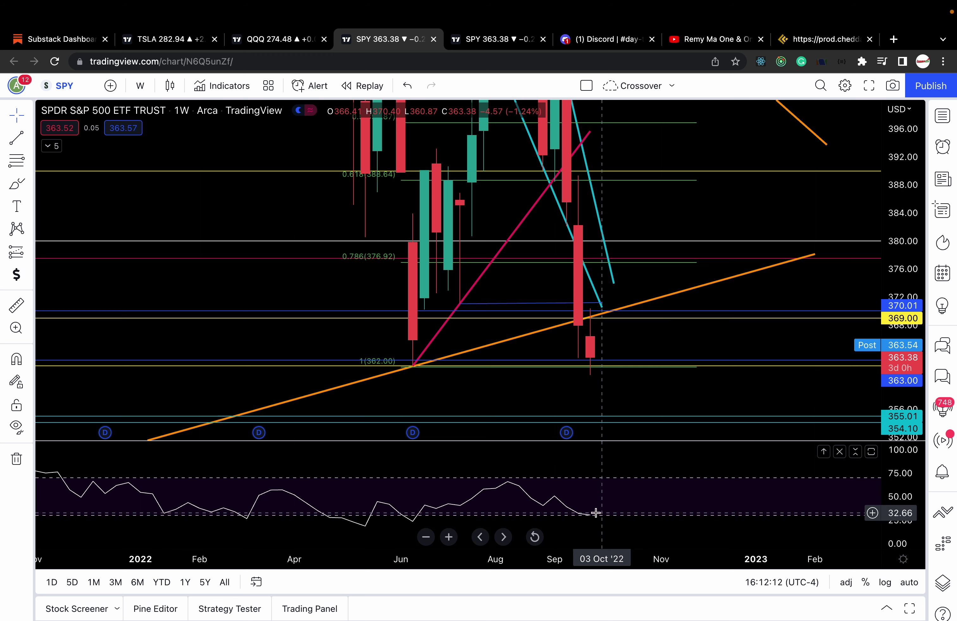
pyautogui.moveTo(388, 429); pyautogui.dragTo(466, 399)
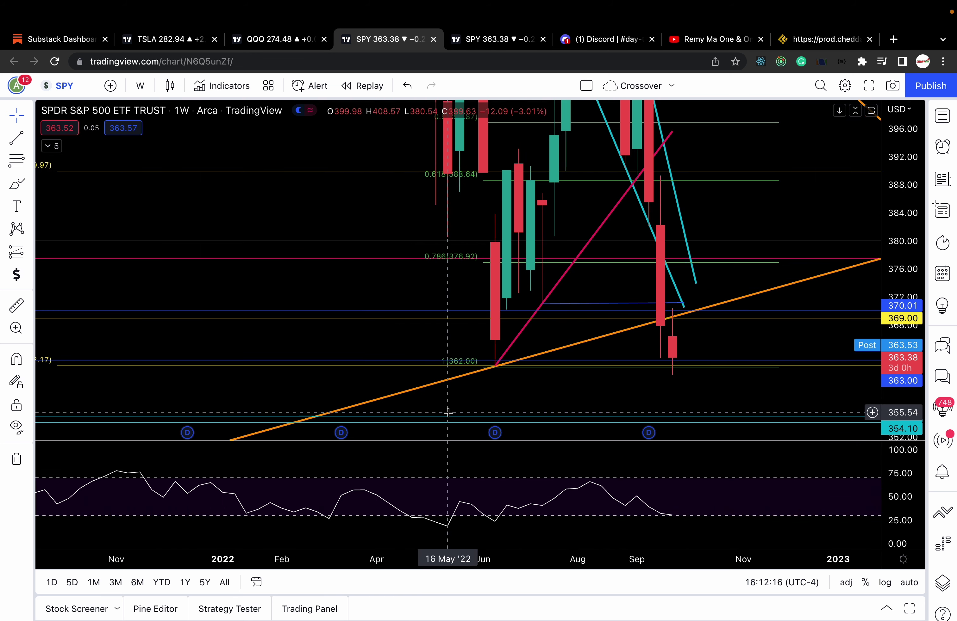
pyautogui.moveTo(906, 279); pyautogui.dragTo(907, 311)
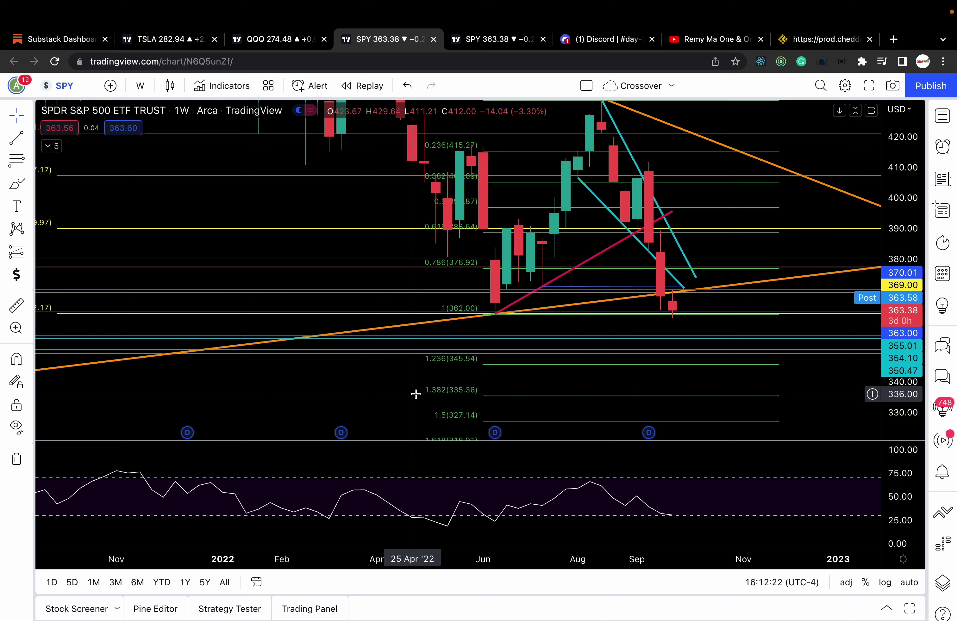
pyautogui.moveTo(415, 211); pyautogui.dragTo(413, 324)
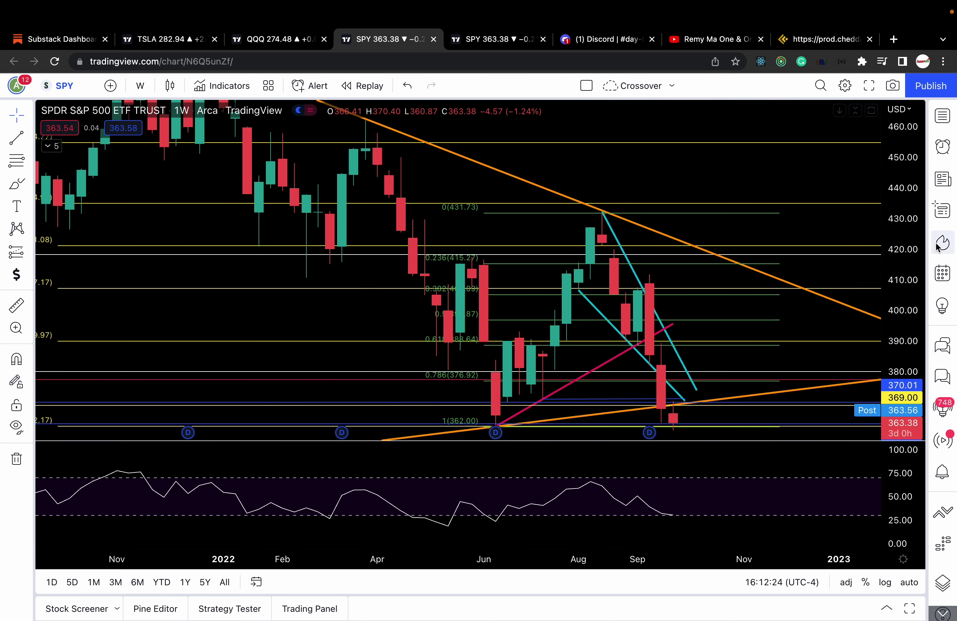
pyautogui.moveTo(903, 258); pyautogui.dragTo(904, 283)
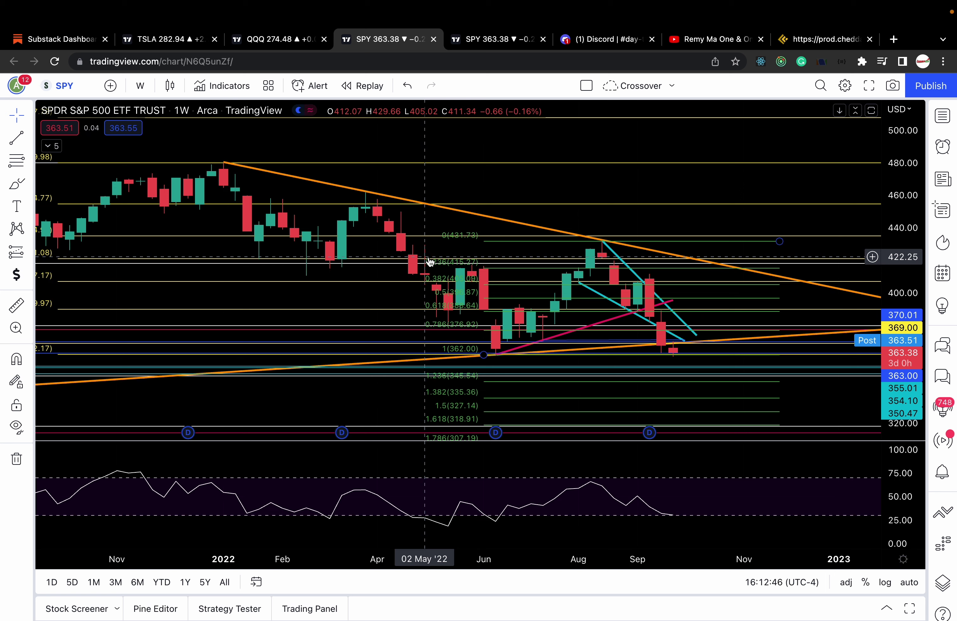
# Return SPY to daily candles and frame August through early November between the 369.00 and 363.00 levels.
pyautogui.click(140, 86)
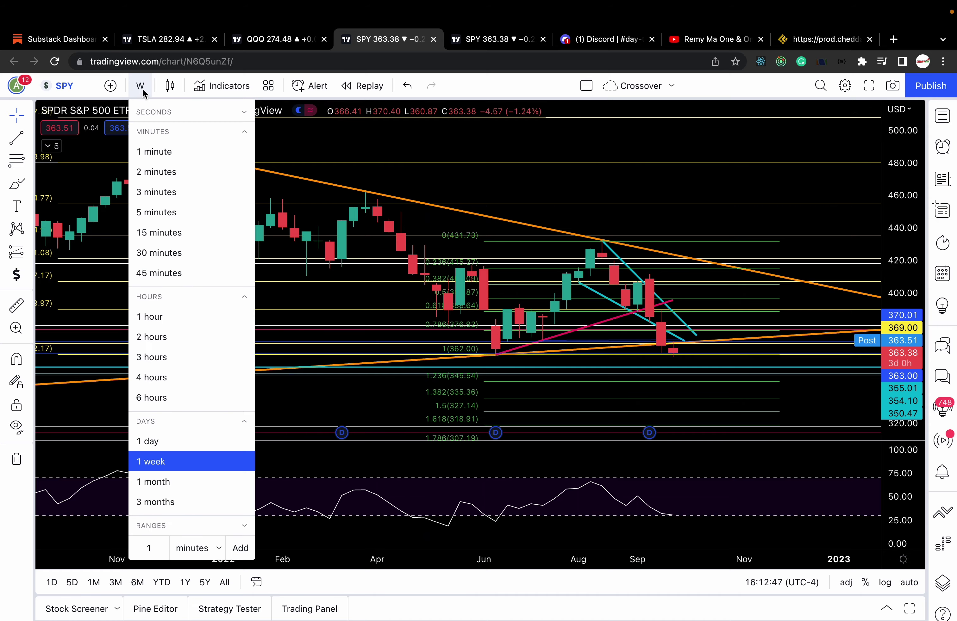
pyautogui.click(166, 444)
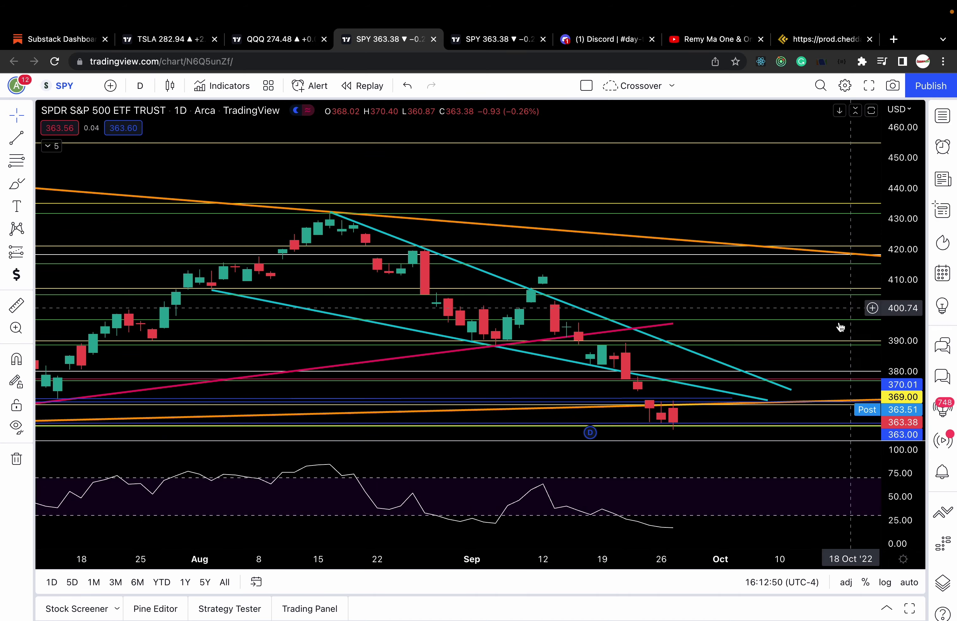
pyautogui.moveTo(803, 365); pyautogui.dragTo(732, 258)
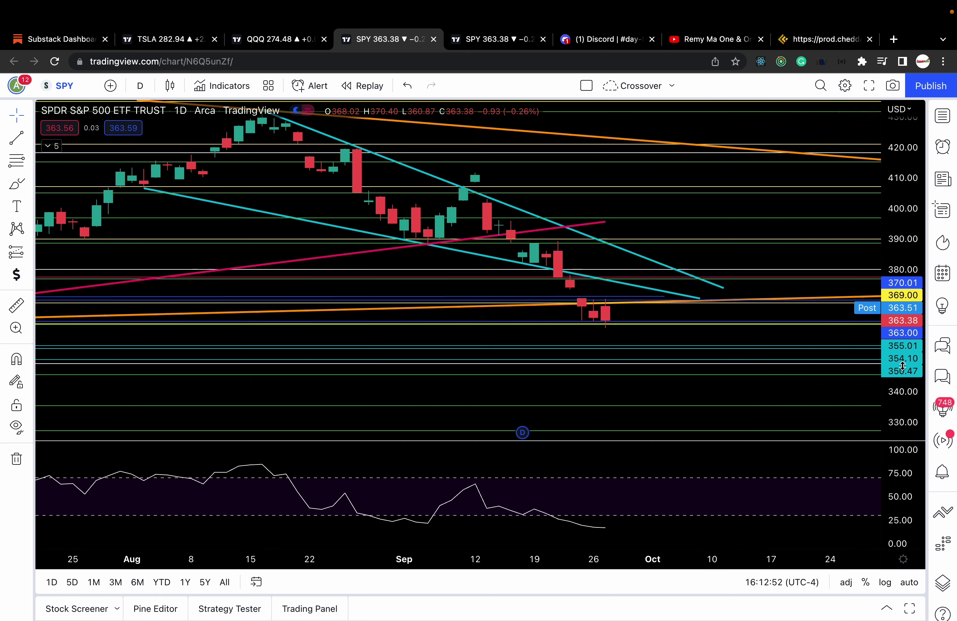
pyautogui.moveTo(903, 366); pyautogui.dragTo(902, 336)
pyautogui.moveTo(758, 346); pyautogui.dragTo(757, 272)
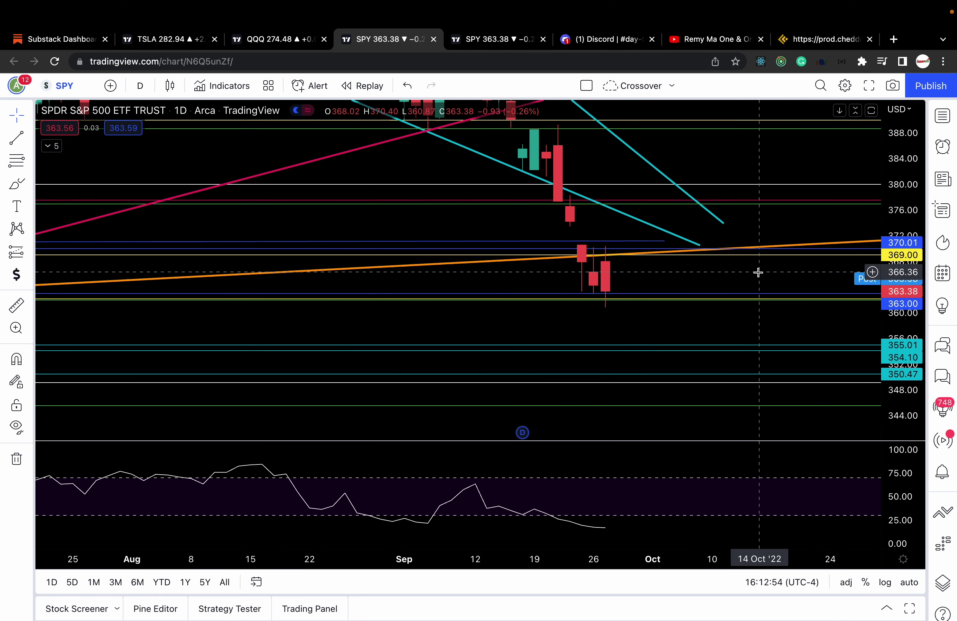
pyautogui.moveTo(897, 330); pyautogui.dragTo(899, 317)
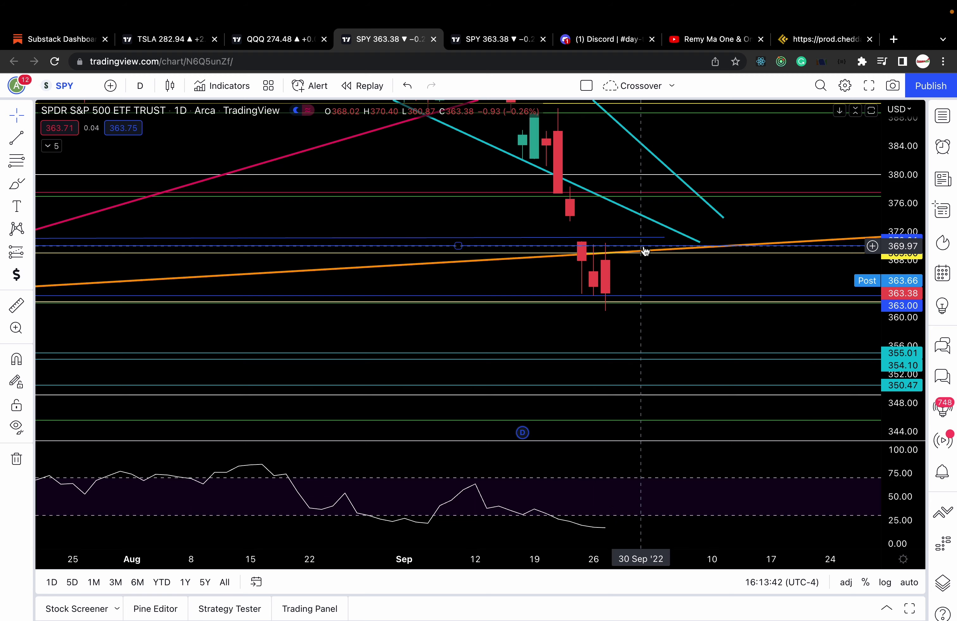
pyautogui.moveTo(613, 222); pyautogui.dragTo(607, 274)
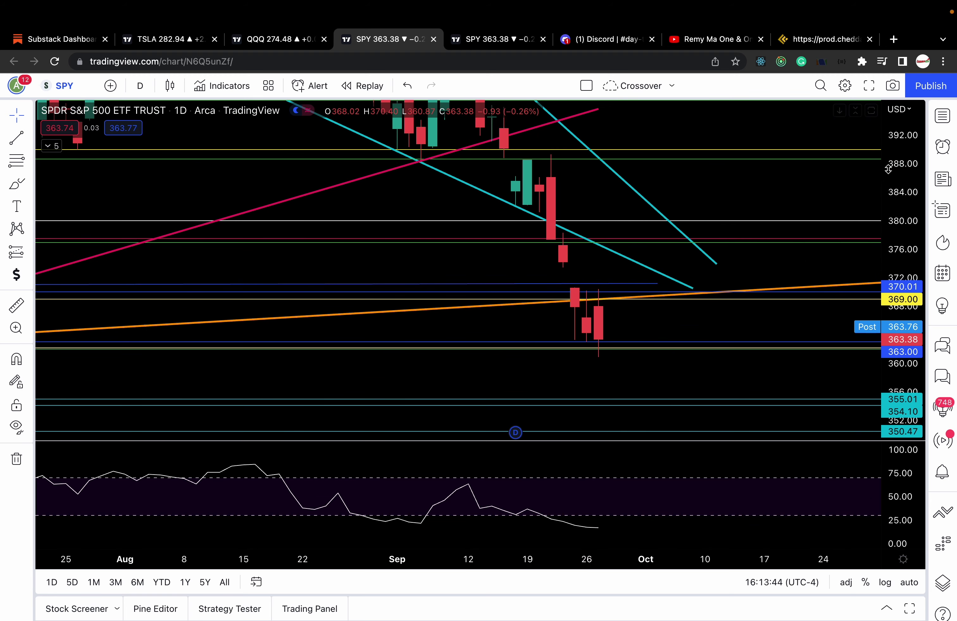
pyautogui.moveTo(888, 169); pyautogui.dragTo(889, 206)
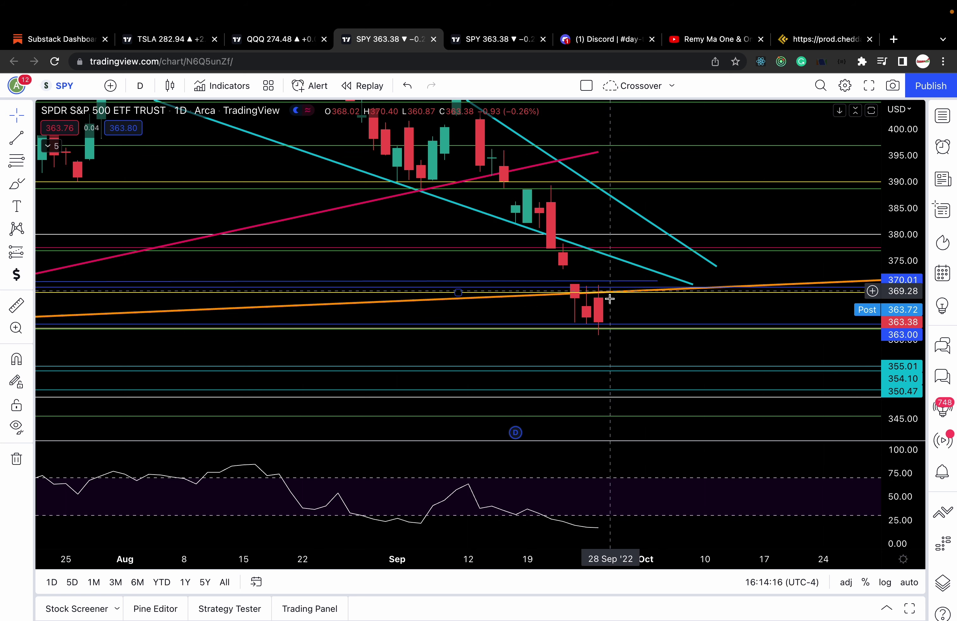
pyautogui.hscroll(-5, 652, 305)
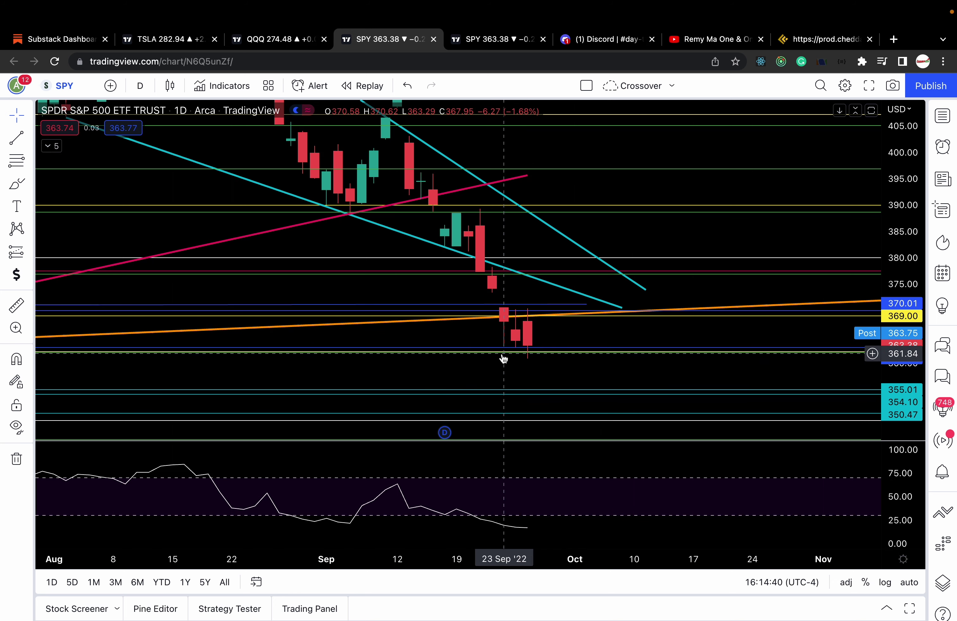
# Switch SPY to weekly candles and compress the price scale to fit fib levels 431.73 to 307.19.
pyautogui.click(139, 85)
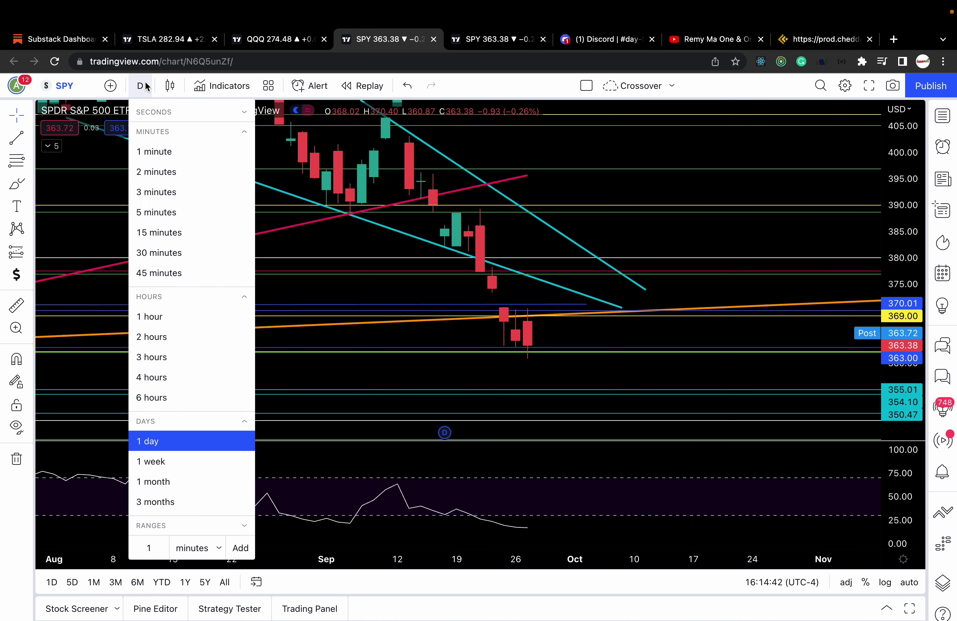
pyautogui.click(200, 462)
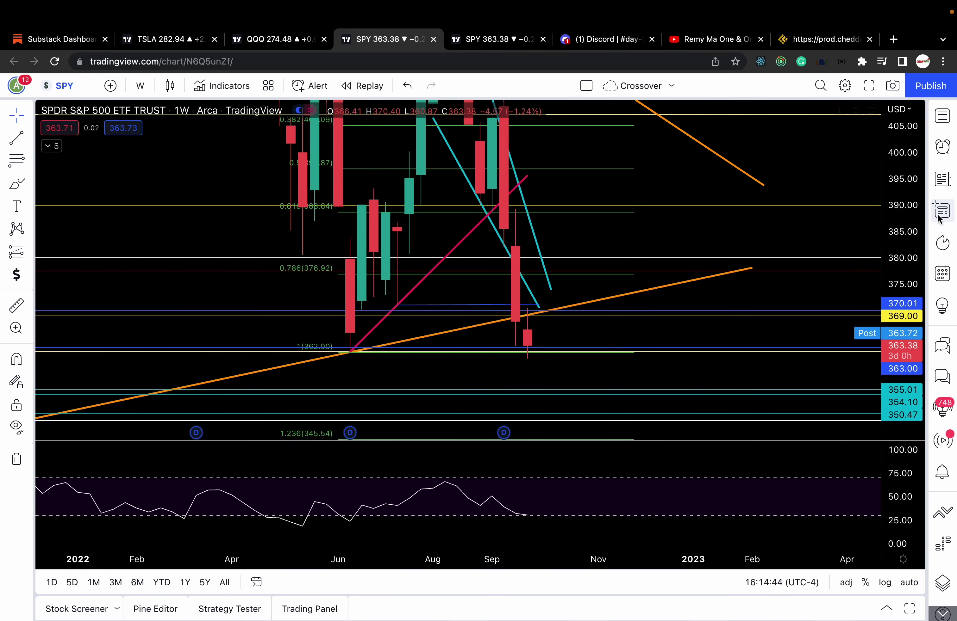
pyautogui.moveTo(913, 291); pyautogui.dragTo(912, 335)
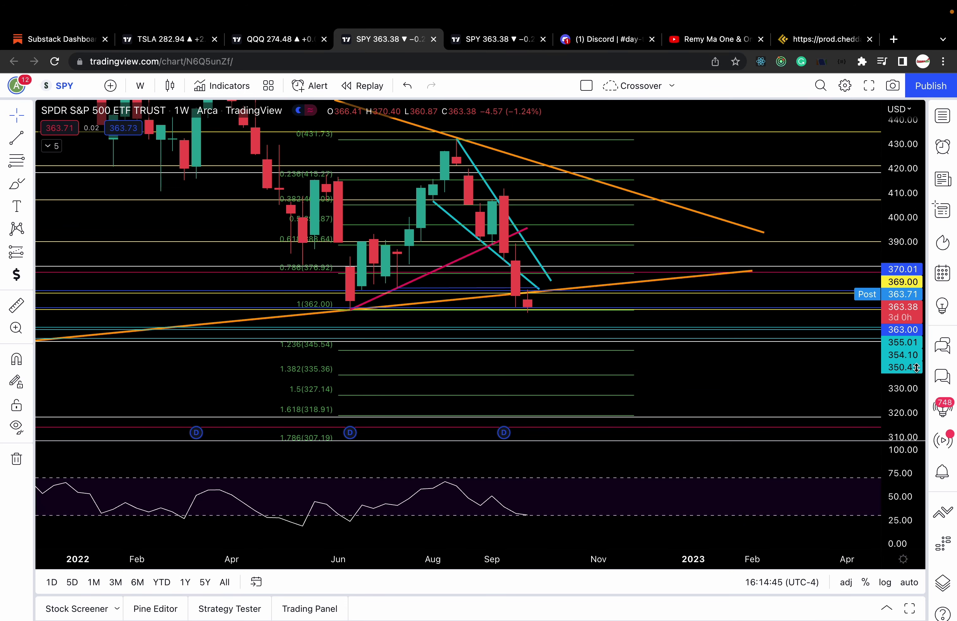
# Expand the indicator legend and make the MA Cross 50 & 200 lines visible.
pyautogui.click(51, 146)
pyautogui.click(129, 177)
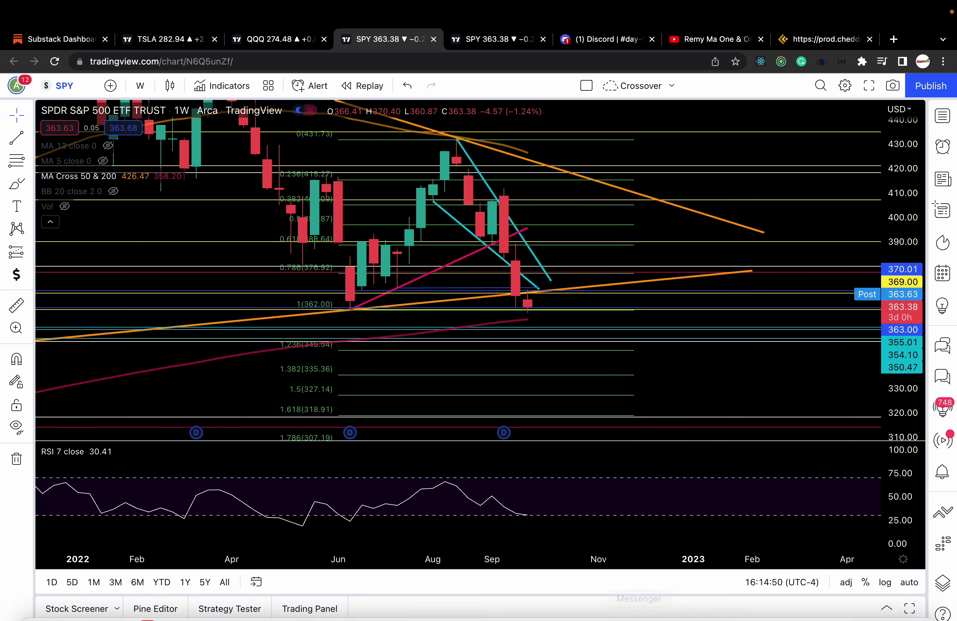
pyautogui.moveTo(638, 616)
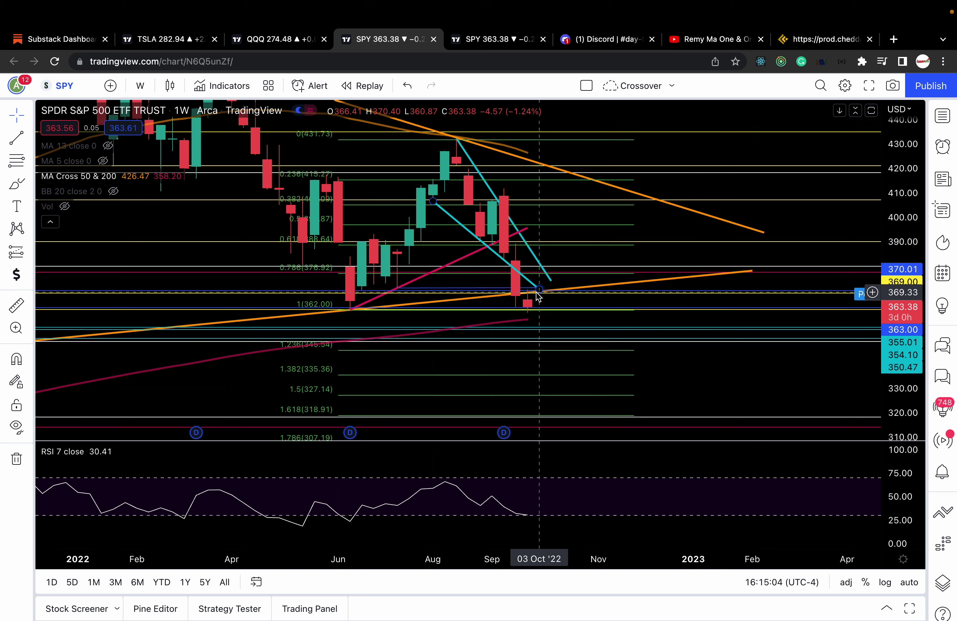
pyautogui.click(140, 85)
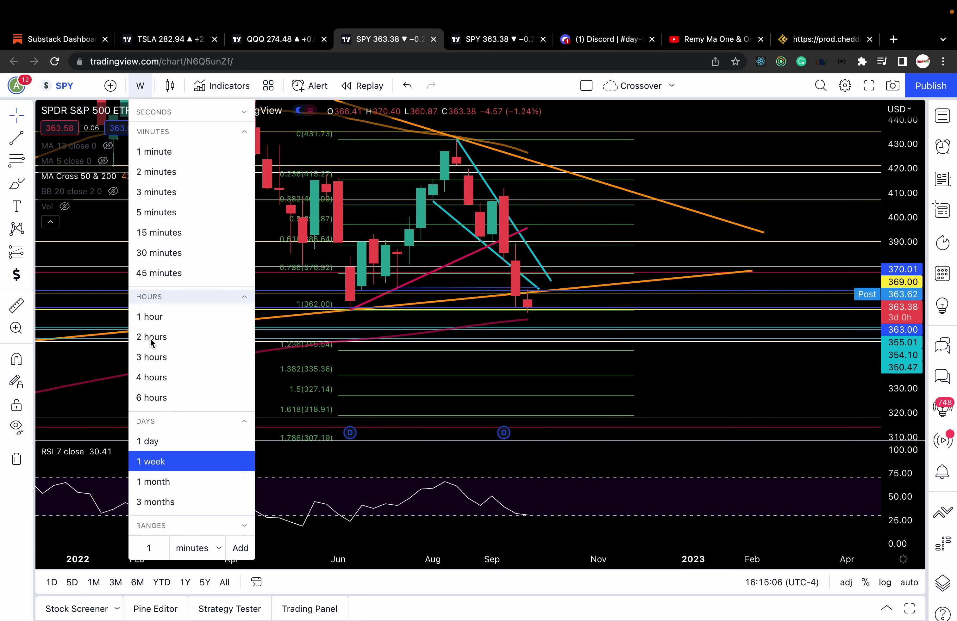
# Put SPY on 1-day candles and zoom to September–early October over roughly 356–396.
pyautogui.click(148, 441)
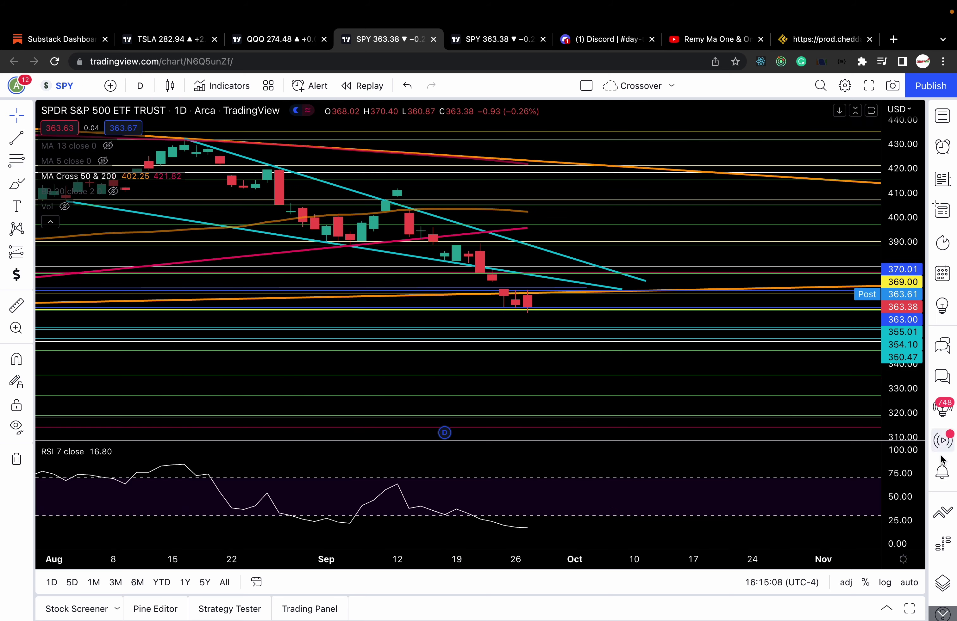
pyautogui.moveTo(898, 355); pyautogui.dragTo(895, 317)
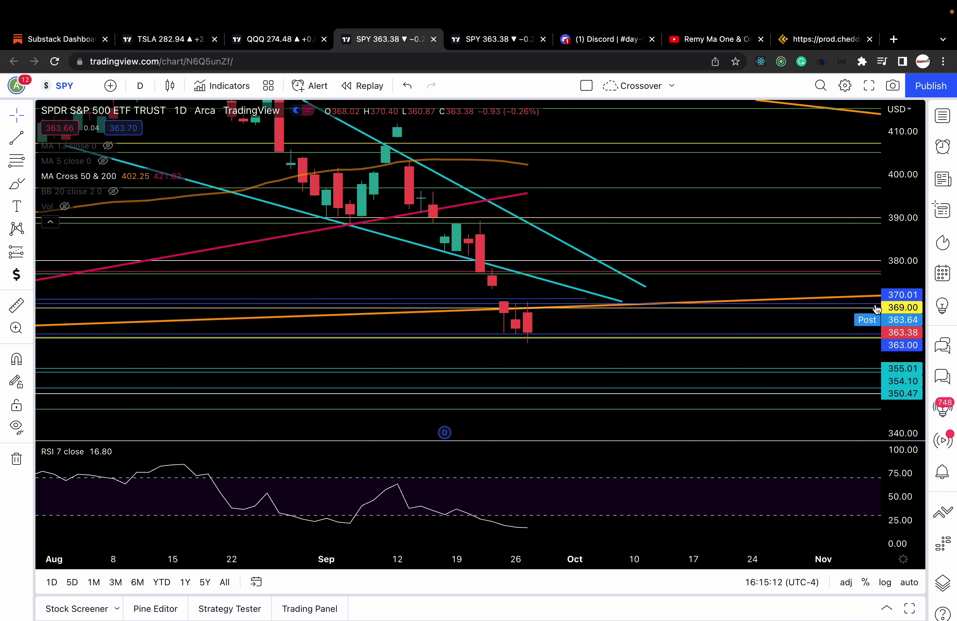
pyautogui.moveTo(496, 537)
pyautogui.click(449, 537)
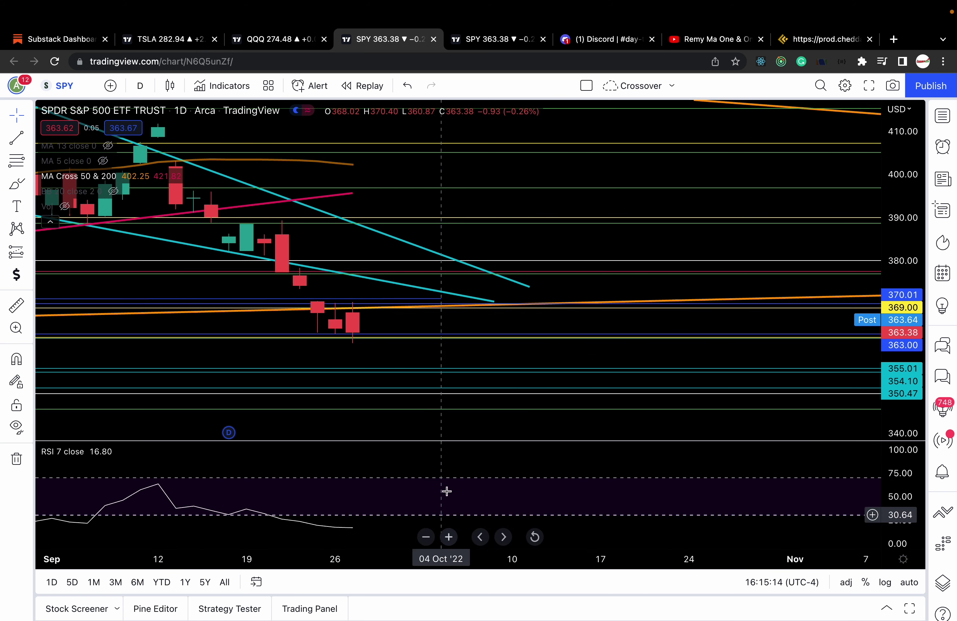
pyautogui.moveTo(401, 317); pyautogui.dragTo(555, 320)
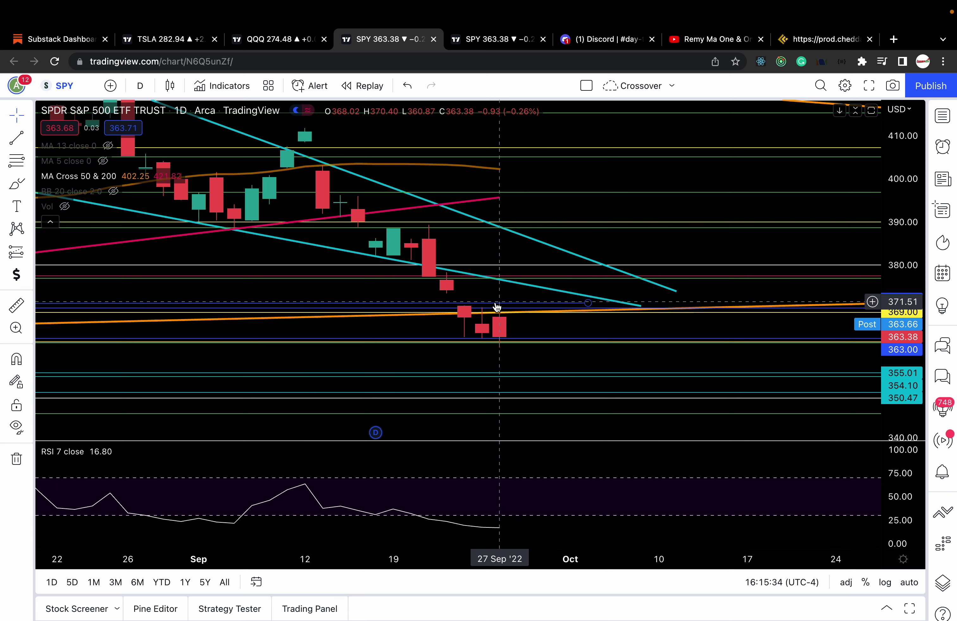
pyautogui.moveTo(910, 361); pyautogui.dragTo(904, 264)
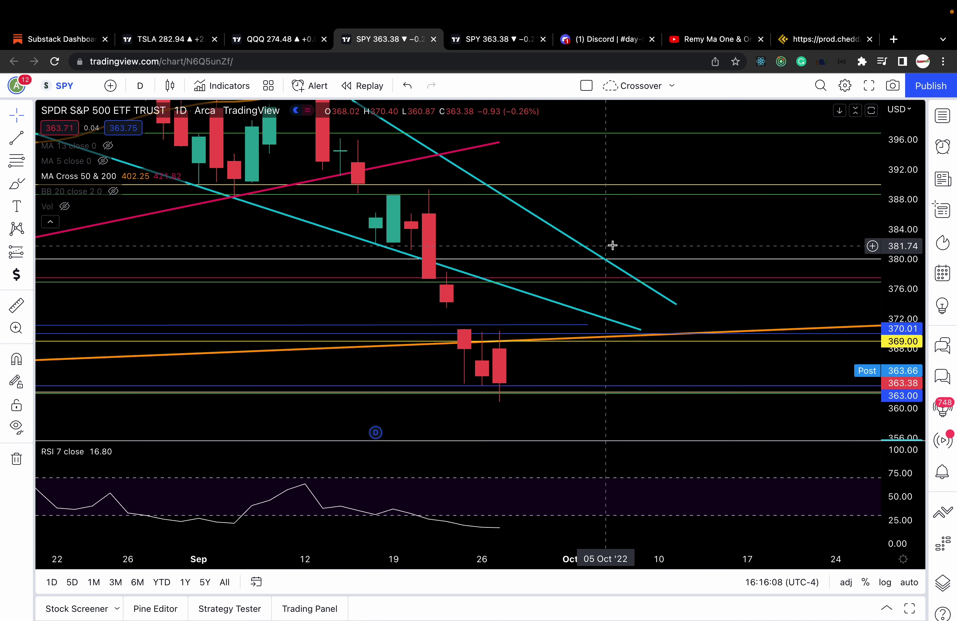
# Pan the daily SPY chart to review the late-September candles between the 363.00 and 370.01 levels.
pyautogui.moveTo(631, 248); pyautogui.dragTo(721, 272)
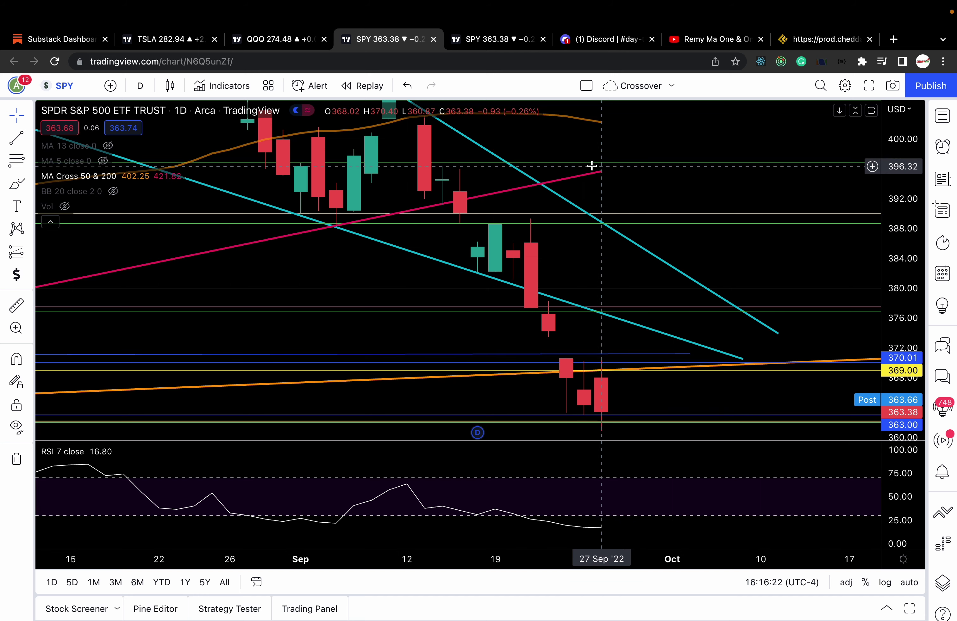
pyautogui.moveTo(585, 156); pyautogui.dragTo(645, 262)
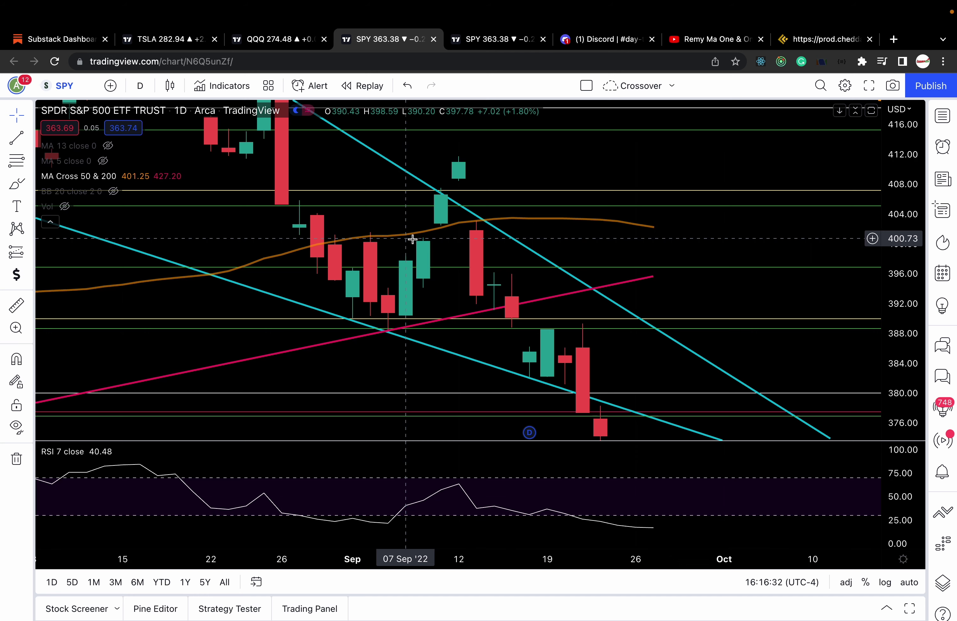
pyautogui.moveTo(671, 380); pyautogui.dragTo(579, 252)
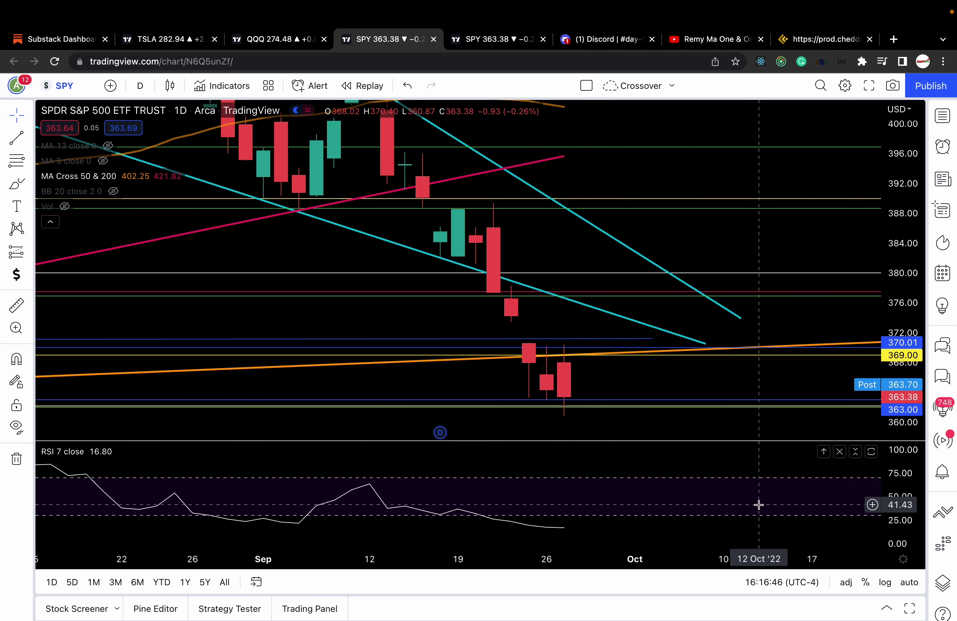
# Go to the second SPY tab and zoom its 15-minute chart out to show more days.
pyautogui.click(518, 37)
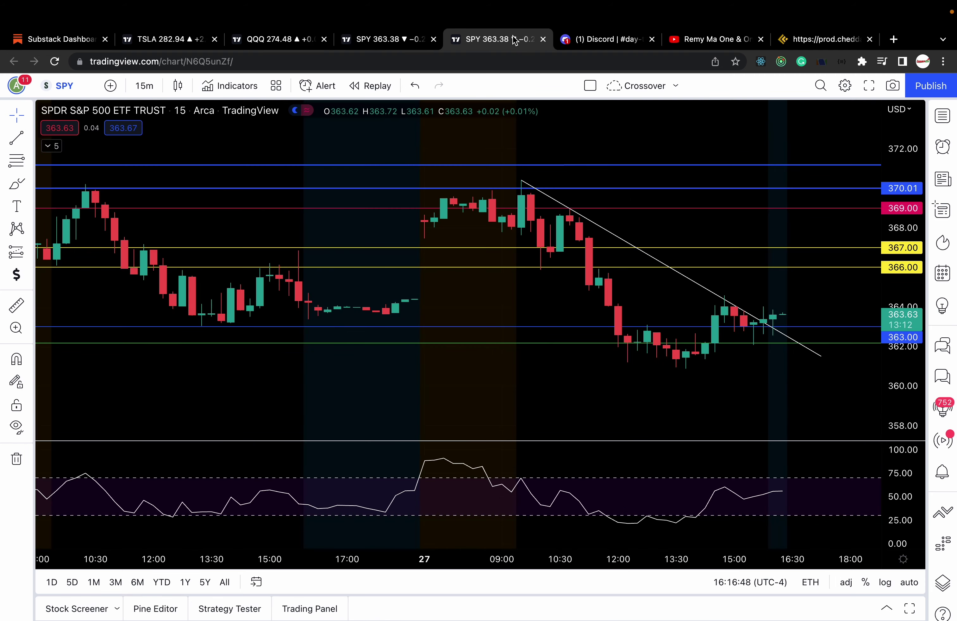
pyautogui.click(426, 537)
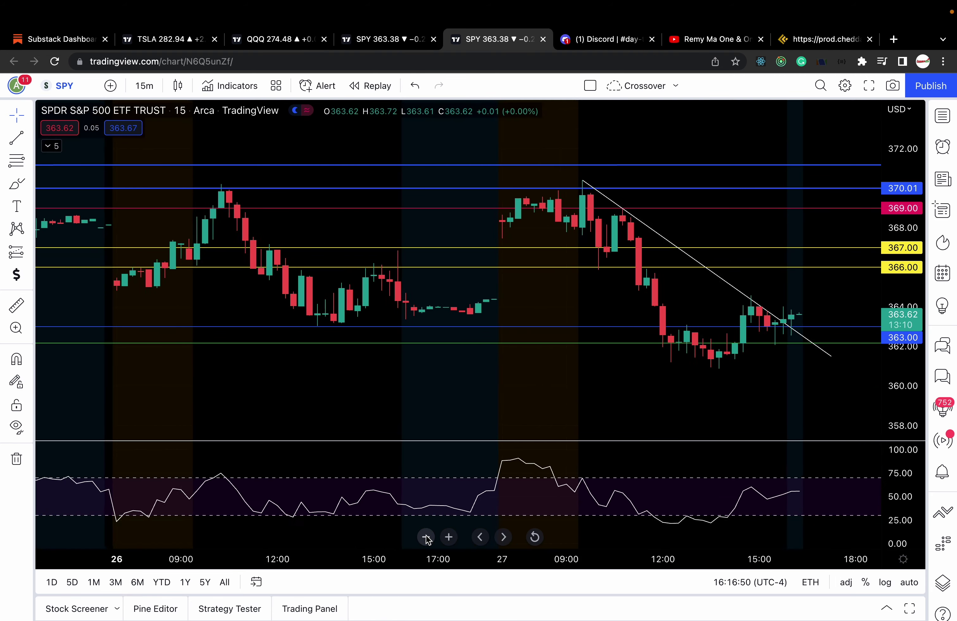
pyautogui.click(426, 537)
pyautogui.moveTo(754, 313); pyautogui.dragTo(659, 359)
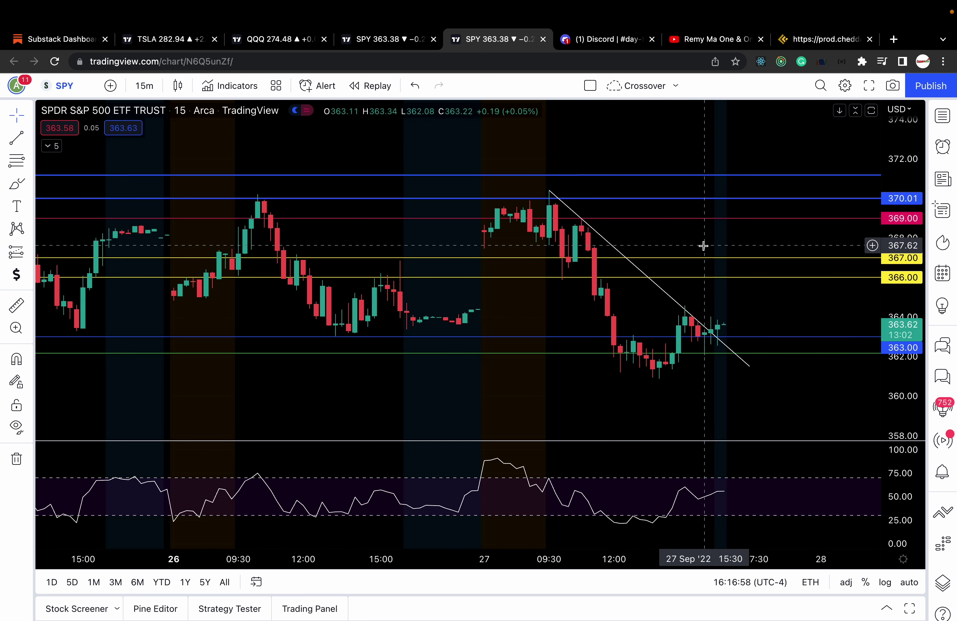
pyautogui.moveTo(703, 246); pyautogui.dragTo(596, 246)
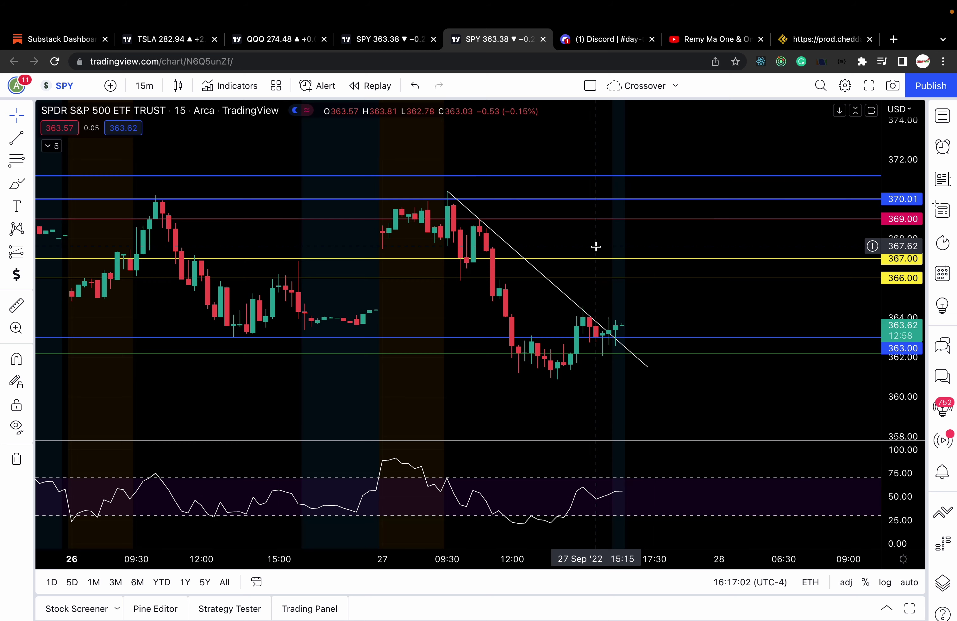
# Pan the 15-minute chart across Sep 23–27, then return to the daily SPY tab.
pyautogui.moveTo(341, 162); pyautogui.dragTo(641, 187)
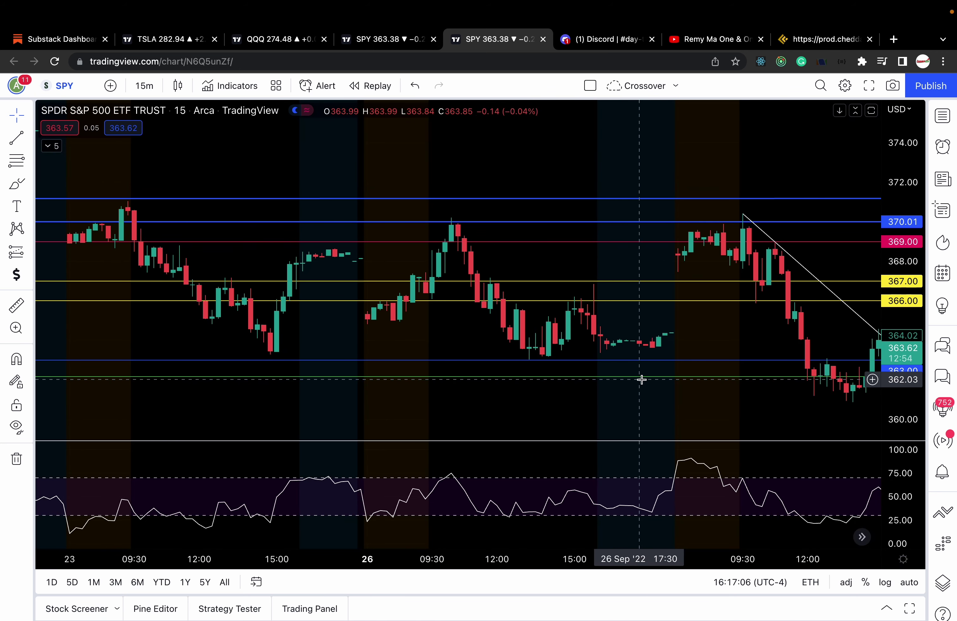
pyautogui.moveTo(613, 180); pyautogui.dragTo(562, 167)
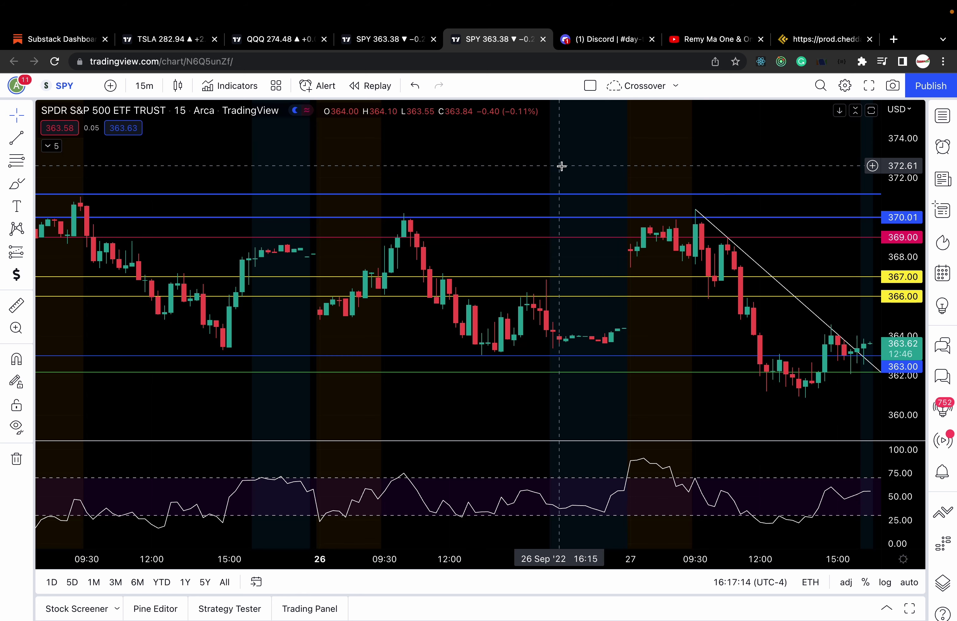
pyautogui.moveTo(637, 163); pyautogui.dragTo(461, 160)
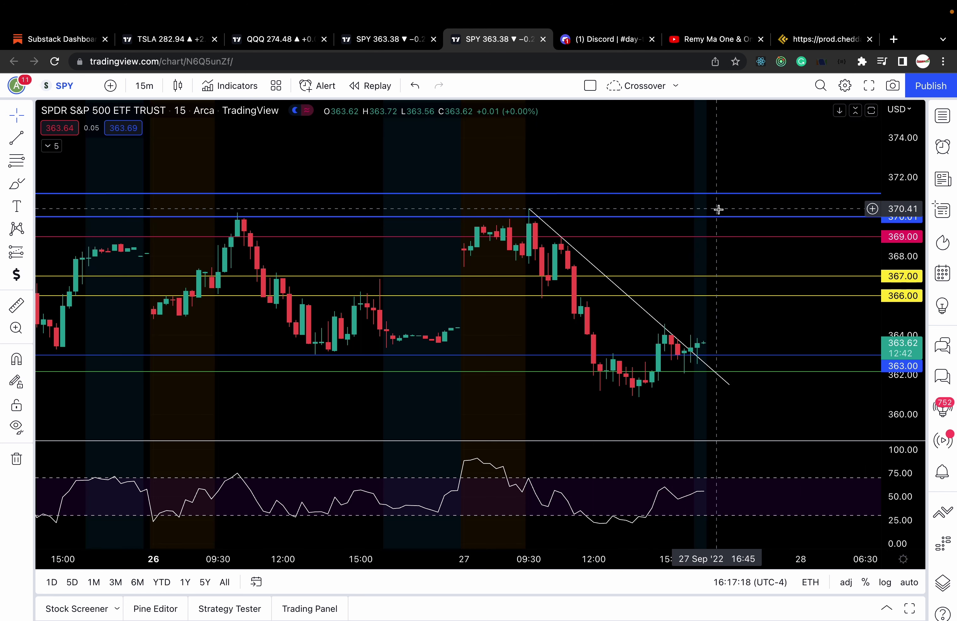
pyautogui.moveTo(757, 4)
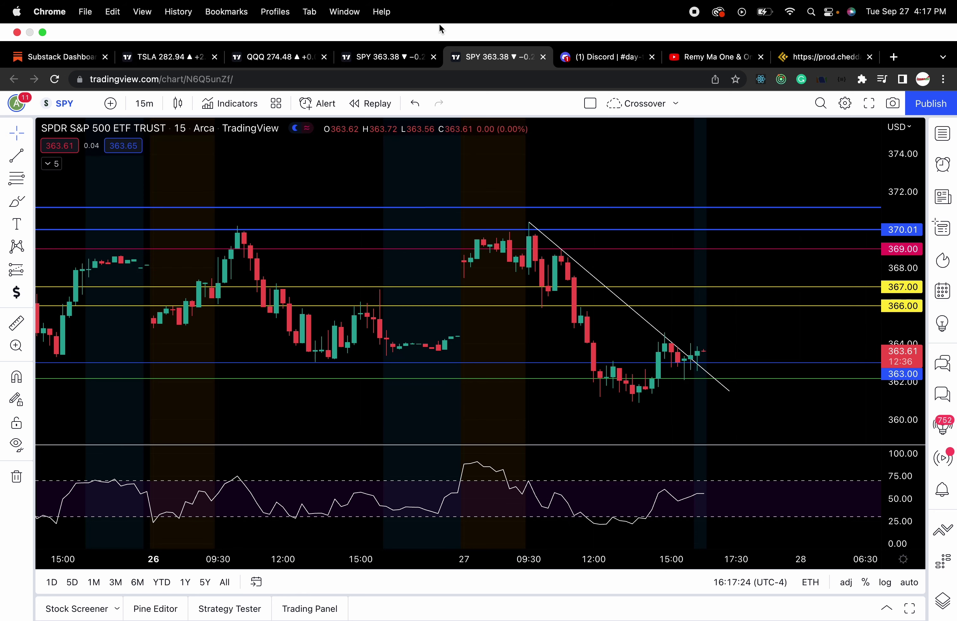
pyautogui.click(387, 57)
# Hide MA Cross 50 & 200, show the BB 20 Bollinger Bands, and pan down to reveal 354.10.
pyautogui.click(126, 177)
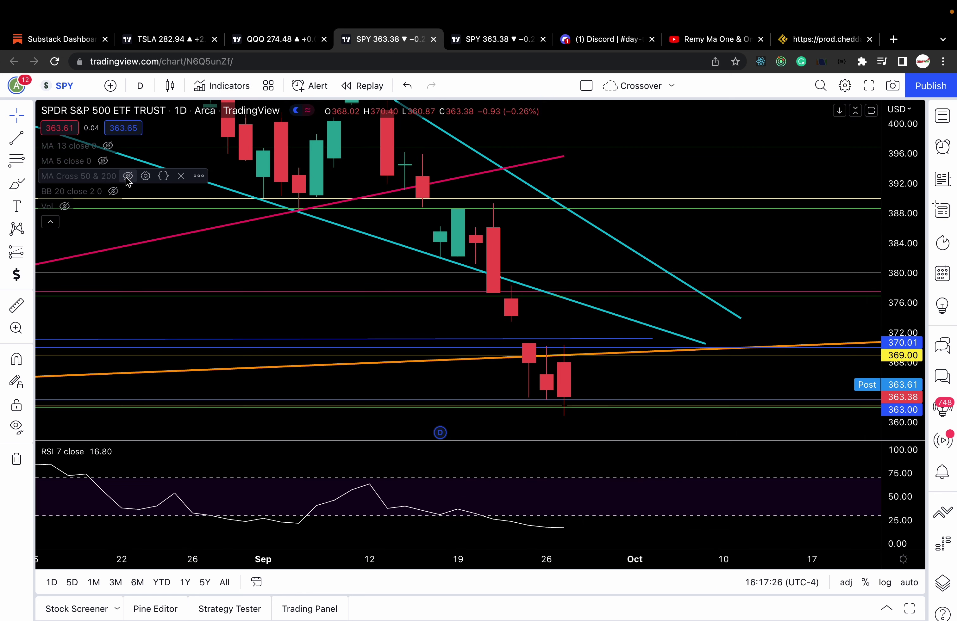
pyautogui.click(112, 193)
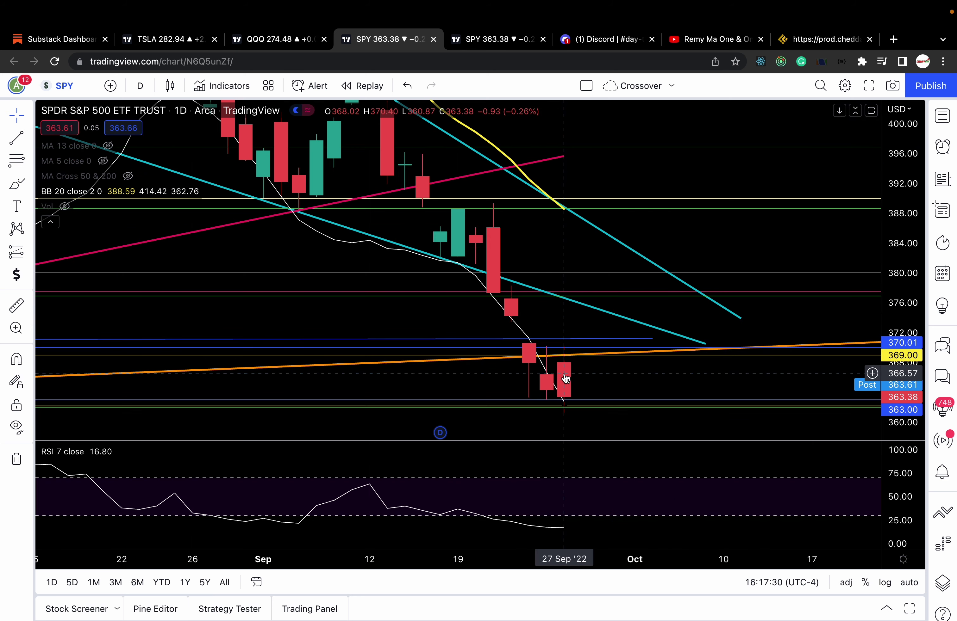
pyautogui.moveTo(628, 375); pyautogui.dragTo(625, 332)
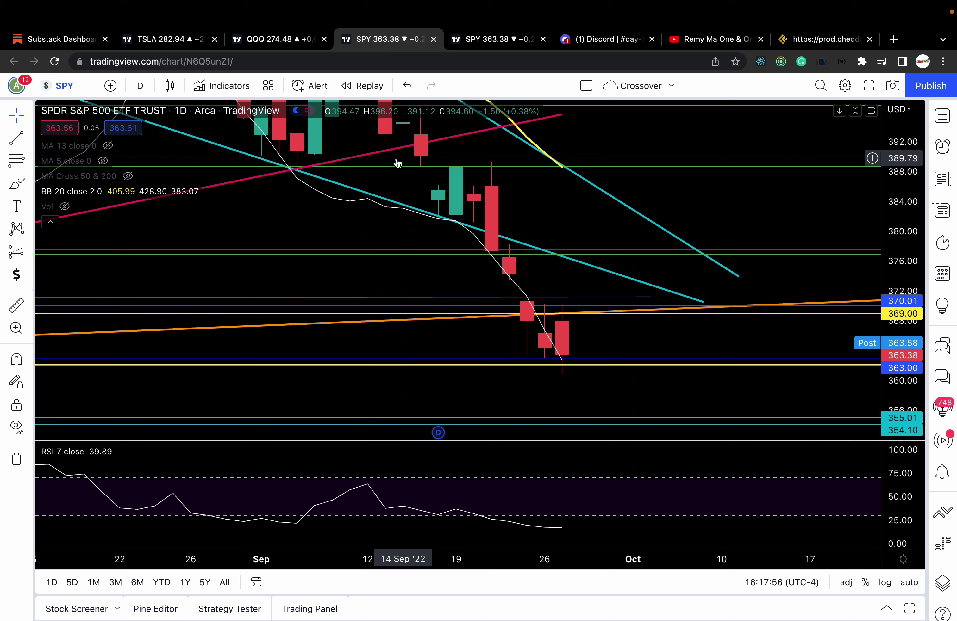
# Switch to the second SPY tab showing the 15-minute chart with its 363.00–370.01 levels.
pyautogui.click(494, 39)
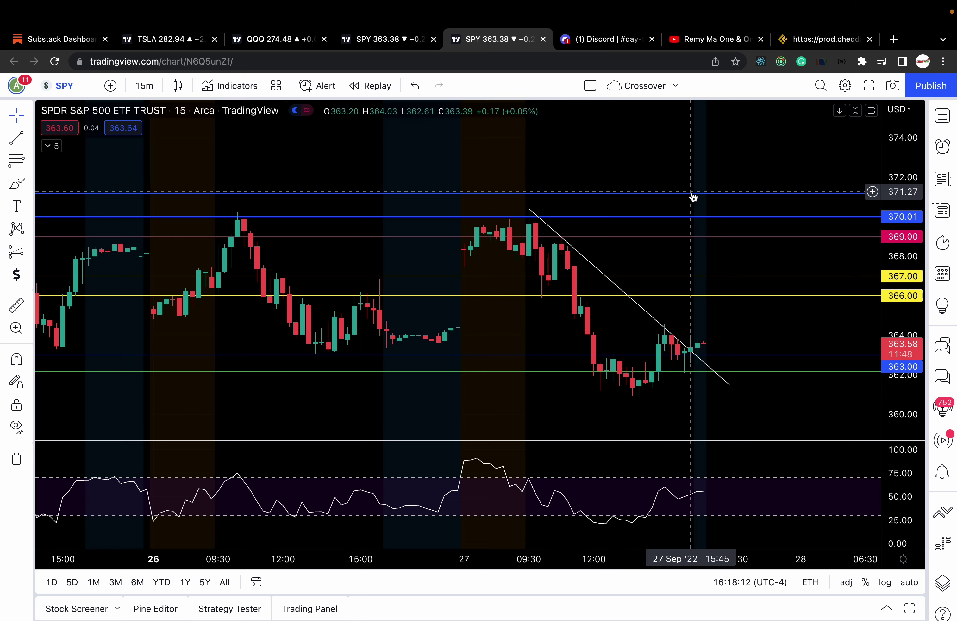
# Bring up the QQQ daily chart and zoom out to show years back to 2016.
pyautogui.click(250, 46)
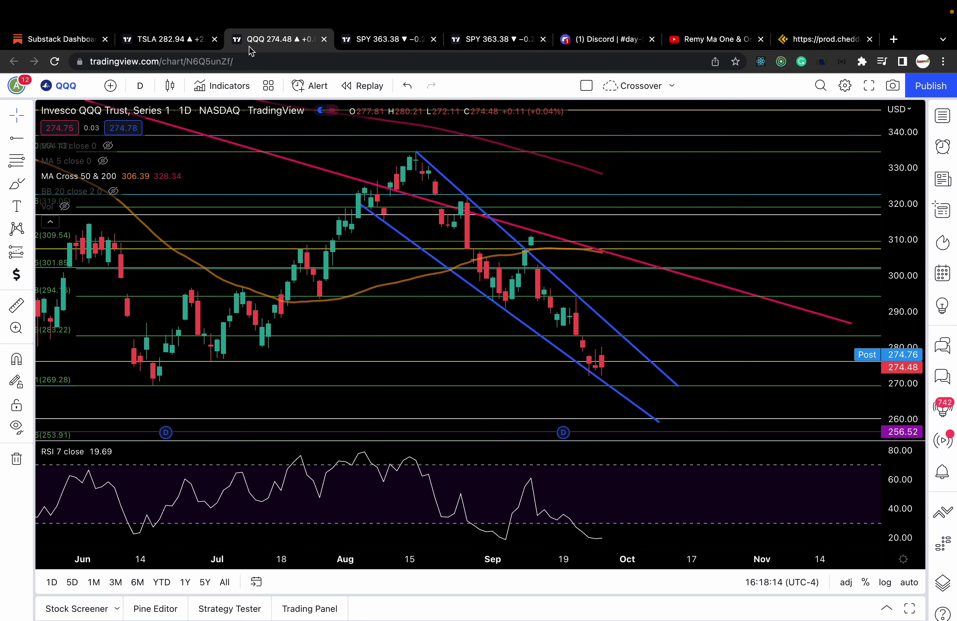
pyautogui.moveTo(621, 310); pyautogui.dragTo(610, 269)
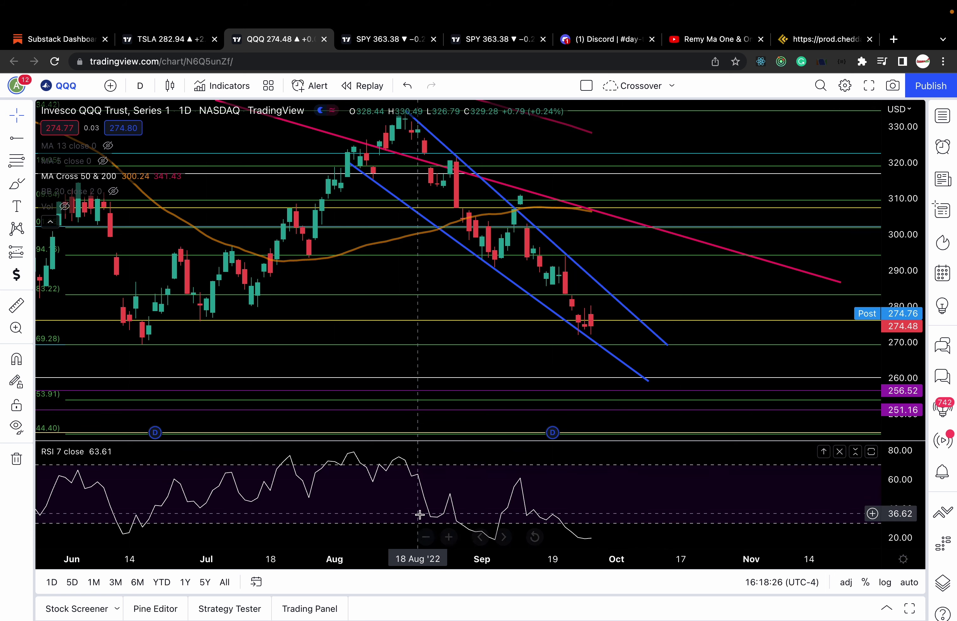
pyautogui.click(426, 538)
pyautogui.click(427, 538)
pyautogui.click(427, 538)
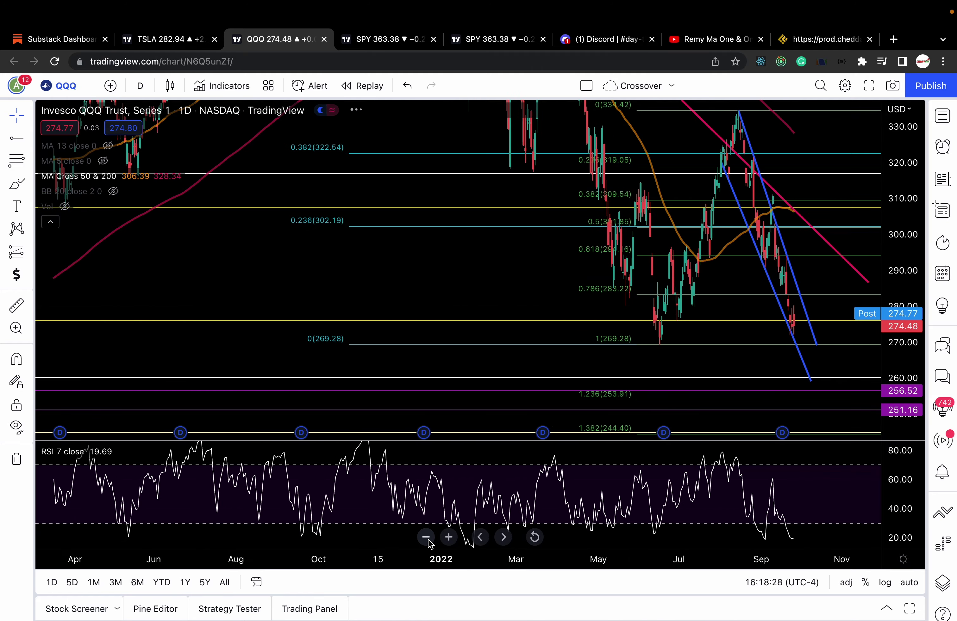
pyautogui.click(426, 538)
pyautogui.click(426, 538)
pyautogui.click(426, 538)
pyautogui.click(427, 538)
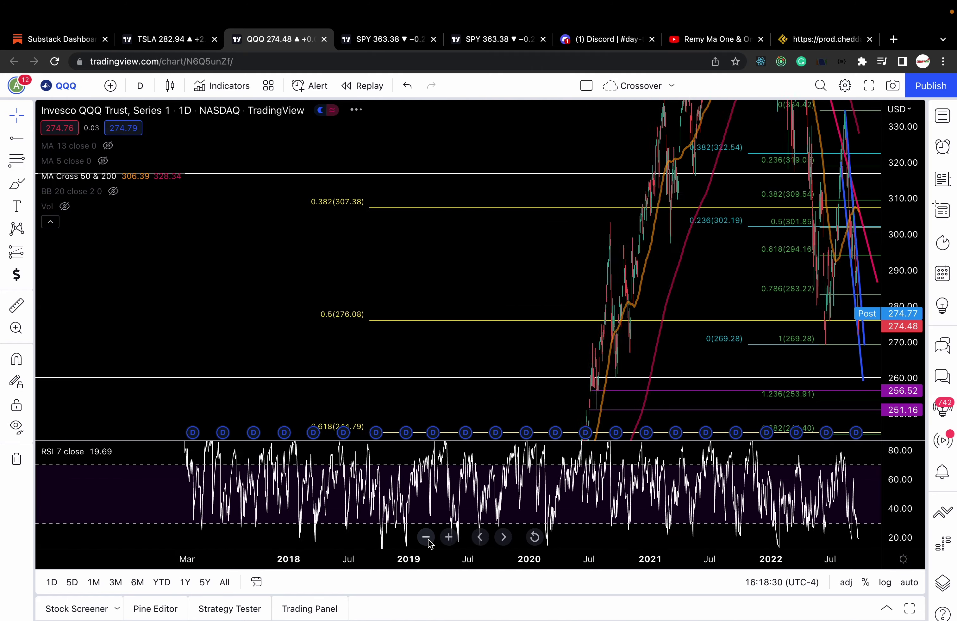
pyautogui.click(427, 538)
# Rescale QQQ prices and frame recent years with the fib levels and orange trendline.
pyautogui.moveTo(907, 196); pyautogui.dragTo(911, 321)
pyautogui.doubleClick(910, 322)
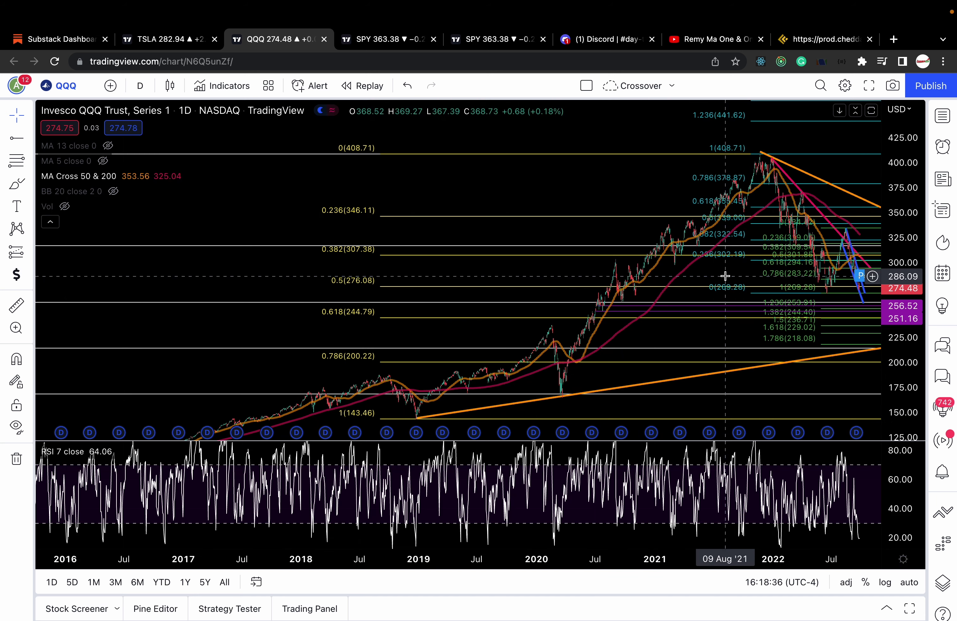
pyautogui.moveTo(726, 274); pyautogui.dragTo(479, 293)
pyautogui.moveTo(903, 363); pyautogui.dragTo(904, 283)
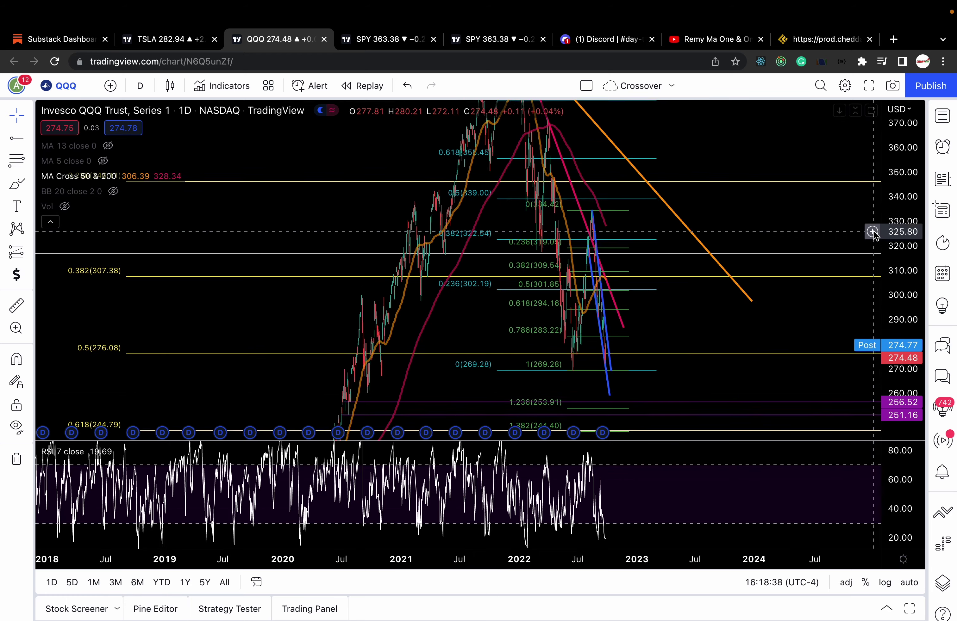
pyautogui.click(449, 537)
# Frame the QQQ chart on its 2022 fib levels, then switch to the TSLA chart.
pyautogui.click(448, 537)
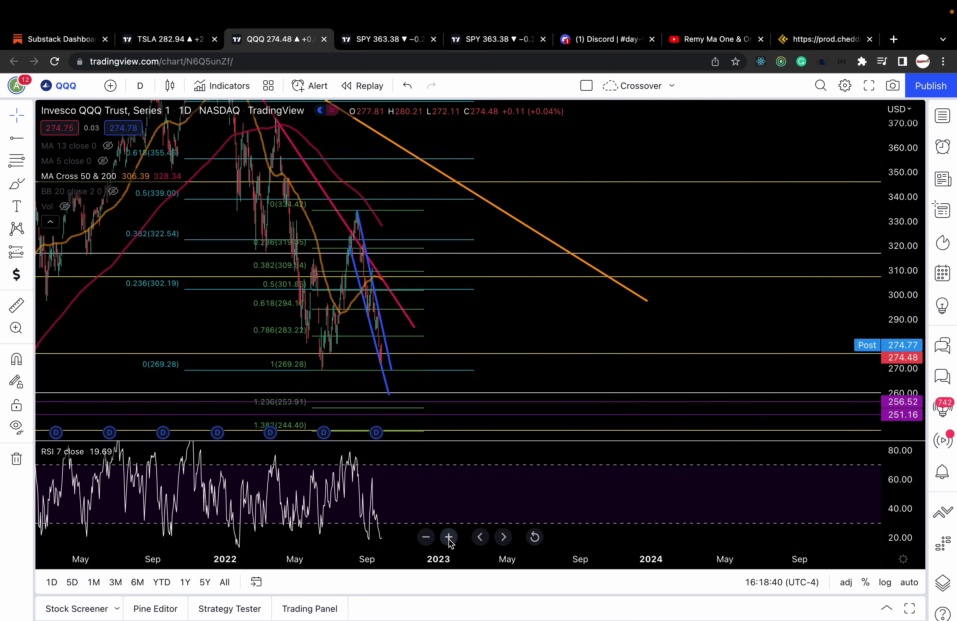
pyautogui.moveTo(256, 342); pyautogui.dragTo(759, 327)
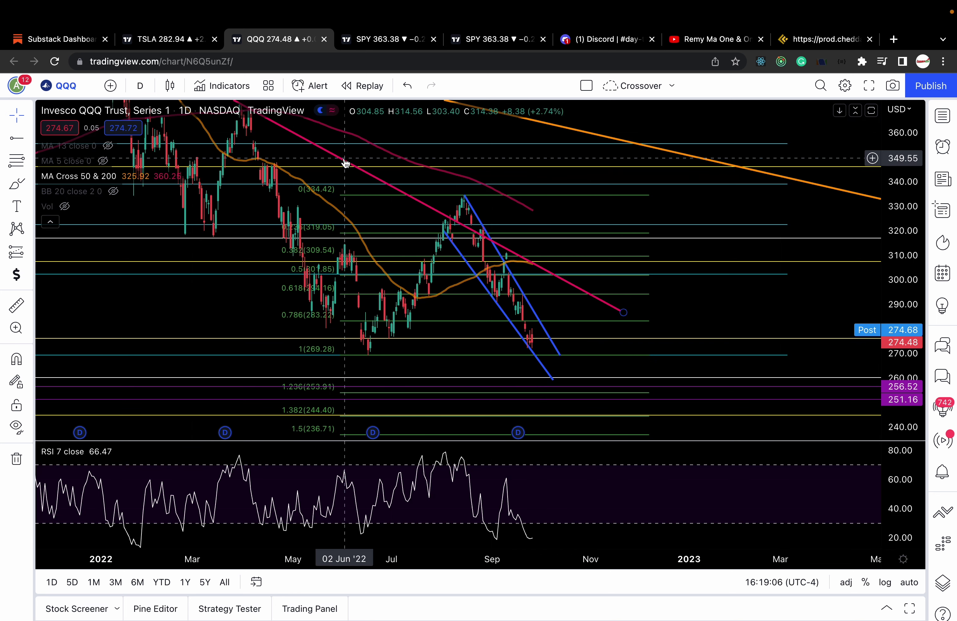
pyautogui.click(187, 37)
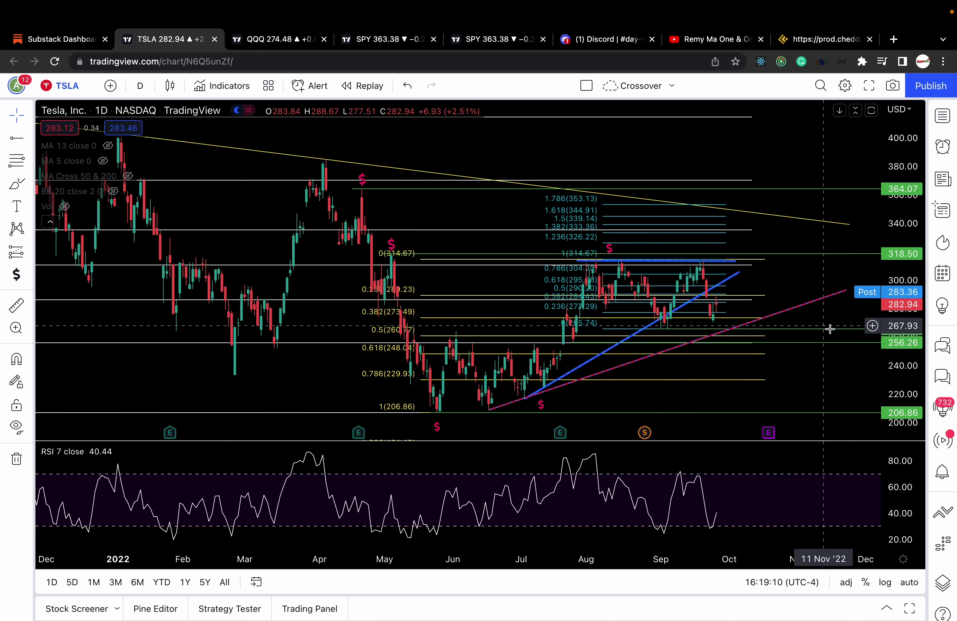
# Frame the TSLA daily chart on 2022 with the yellow fib levels and rising trendlines visible.
pyautogui.scroll(5, 907, 266)
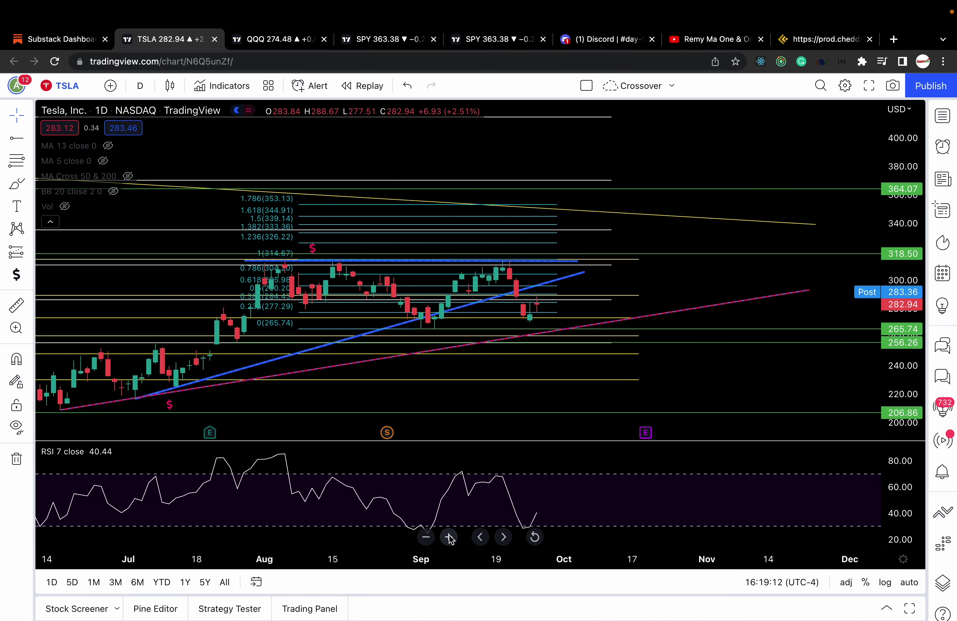
pyautogui.scroll(5, 908, 266)
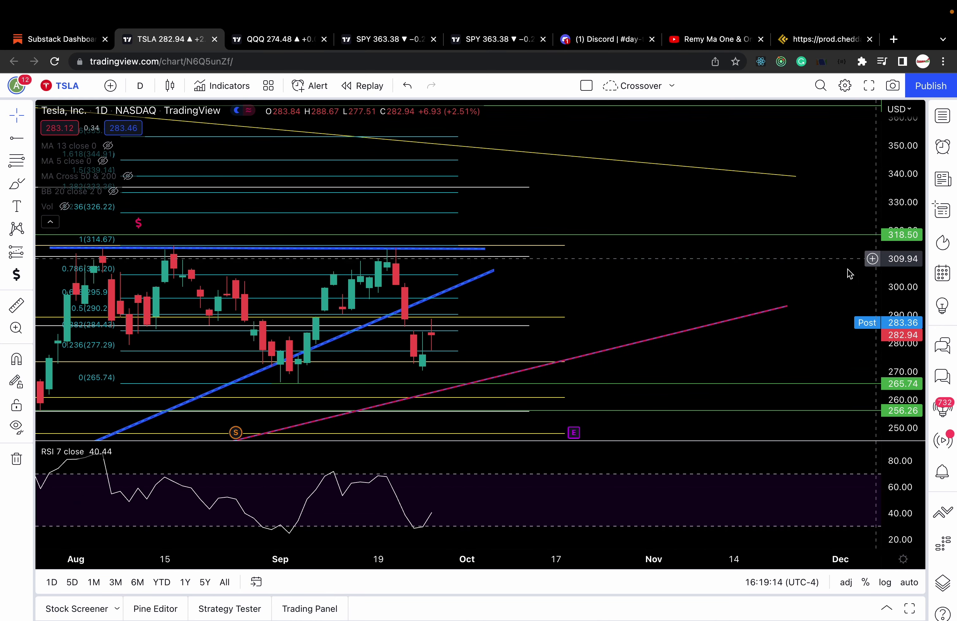
pyautogui.moveTo(662, 285); pyautogui.dragTo(776, 259)
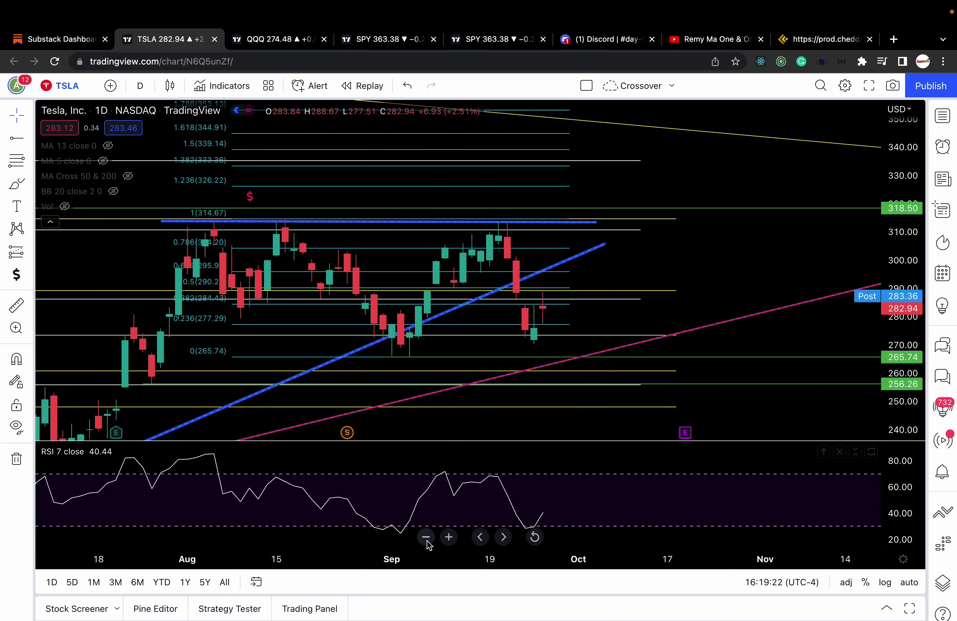
pyautogui.click(426, 537)
pyautogui.click(425, 537)
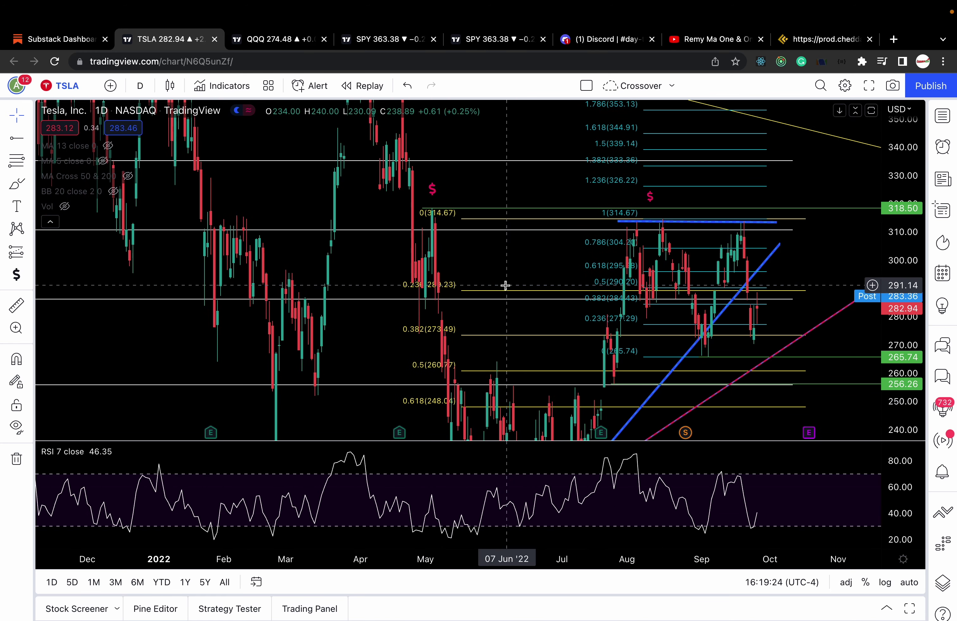
pyautogui.moveTo(504, 284); pyautogui.dragTo(466, 209)
pyautogui.click(478, 258)
pyautogui.click(491, 246)
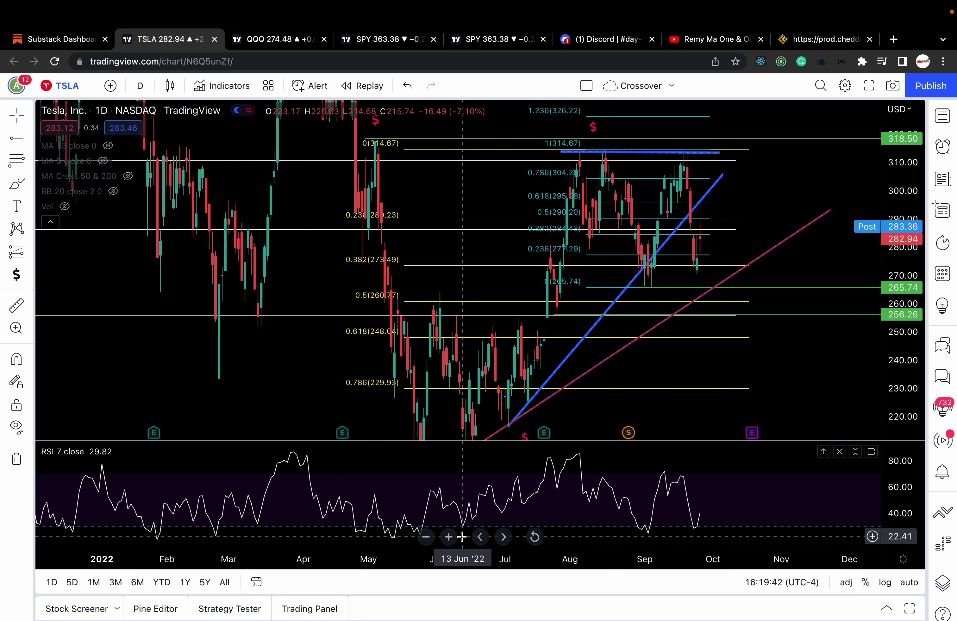
# Zoom TSLA into its June–September swing, then move to the Cheddar Flow order-flow tab.
pyautogui.scroll(5, 462, 537)
pyautogui.moveTo(620, 205); pyautogui.dragTo(791, 232)
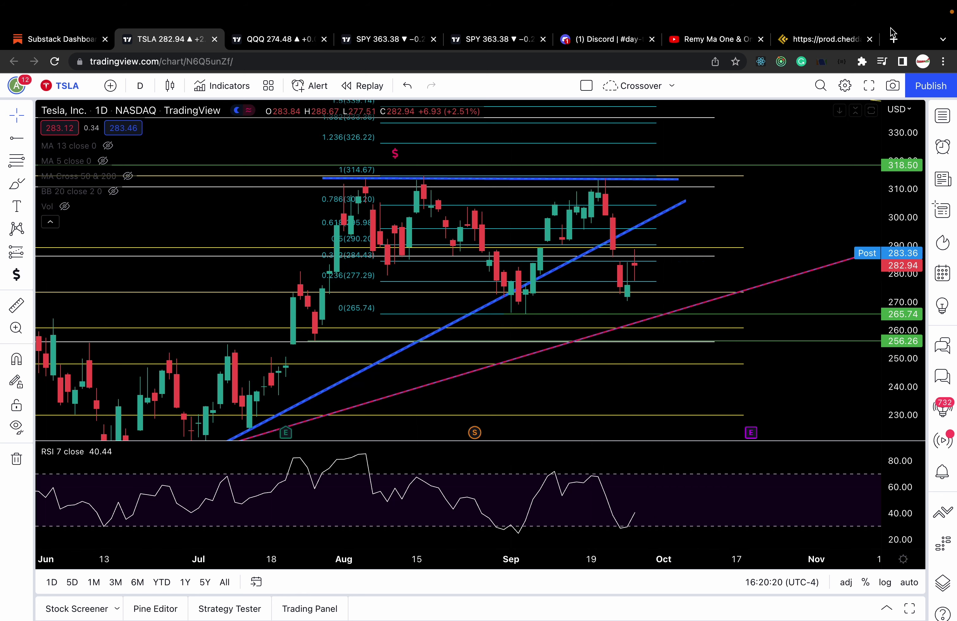
pyautogui.click(831, 40)
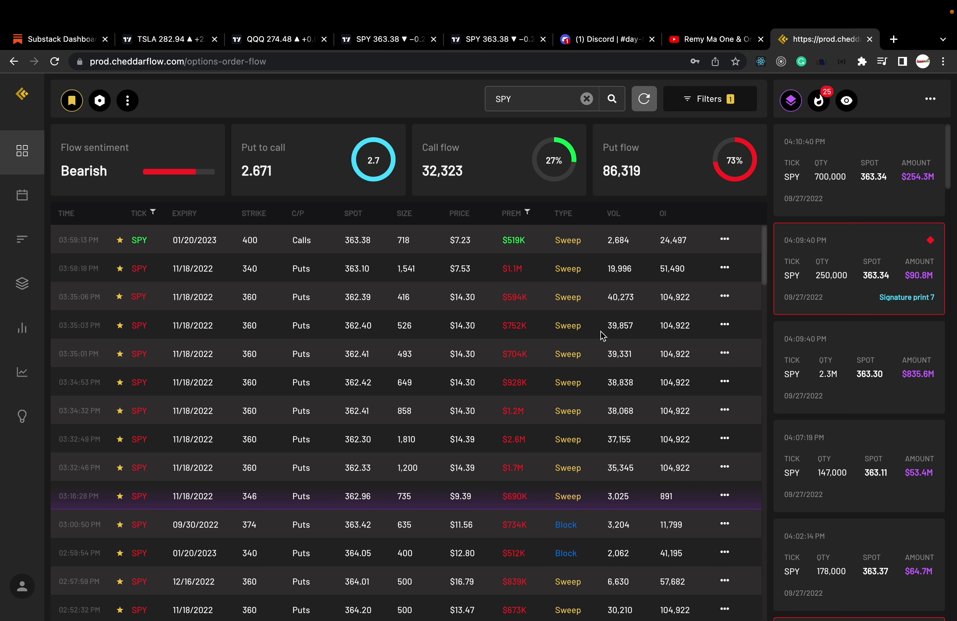
pyautogui.click(711, 96)
pyautogui.click(930, 100)
pyautogui.scroll(-10, 672, 299)
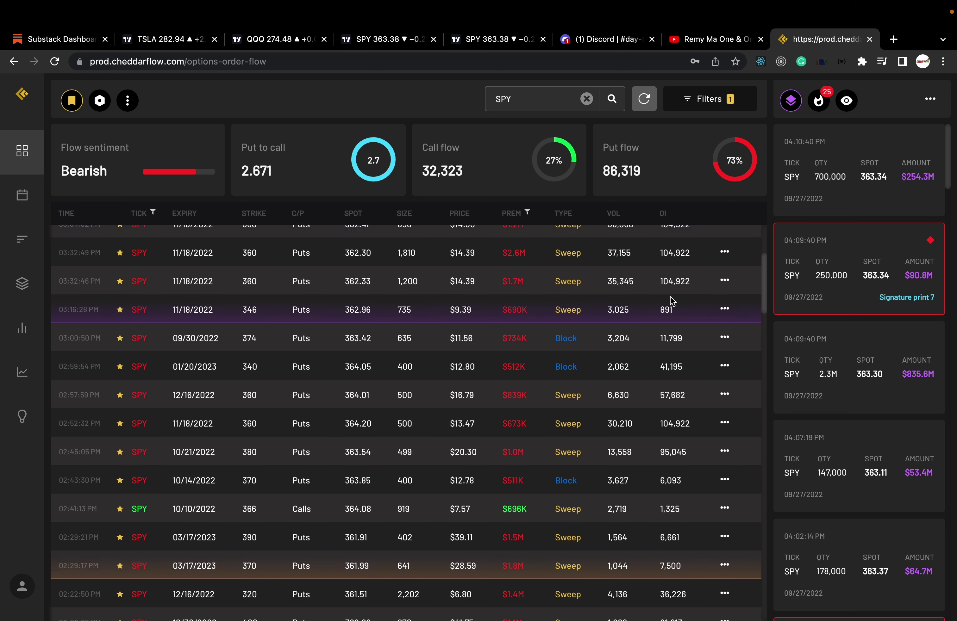
pyautogui.scroll(-1, 672, 301)
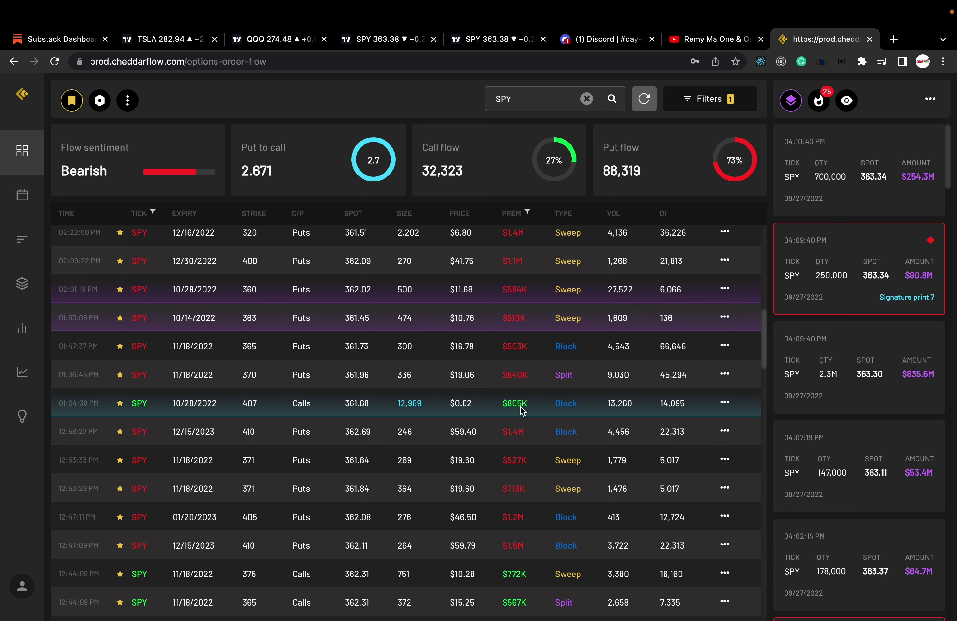
pyautogui.scroll(-15, 522, 410)
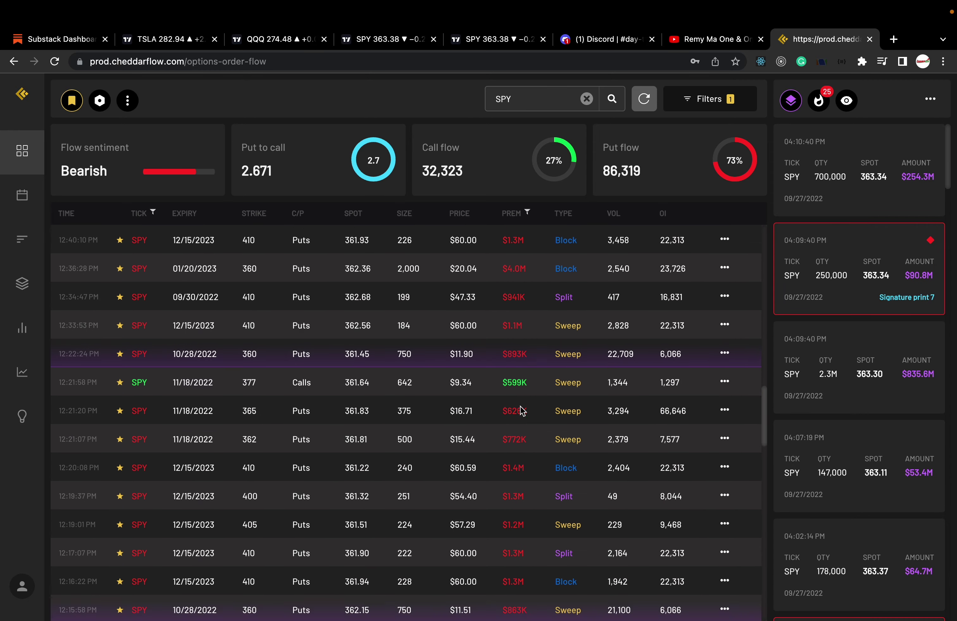
pyautogui.scroll(-10, 523, 411)
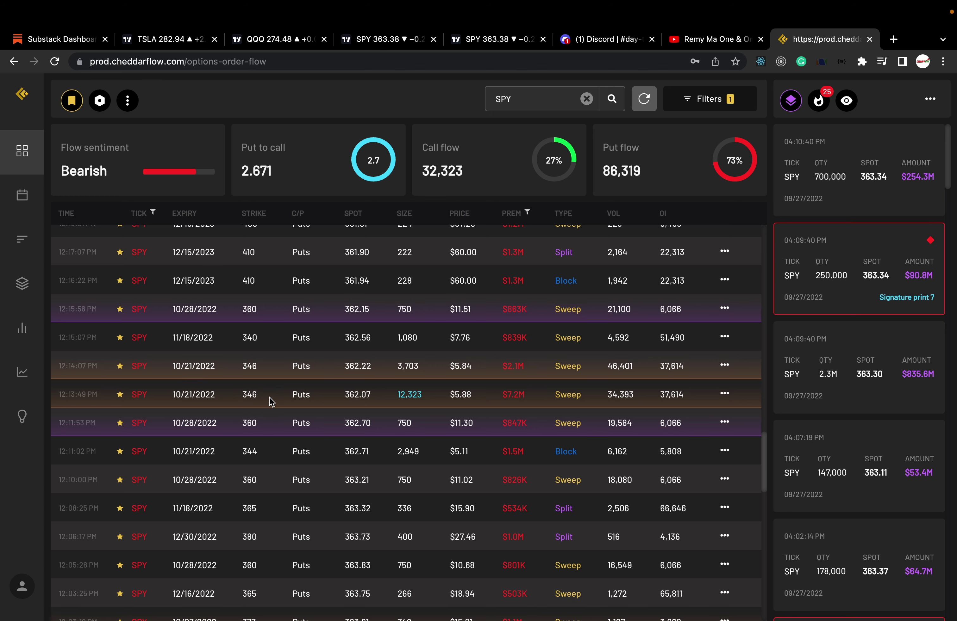
pyautogui.scroll(-15, 272, 402)
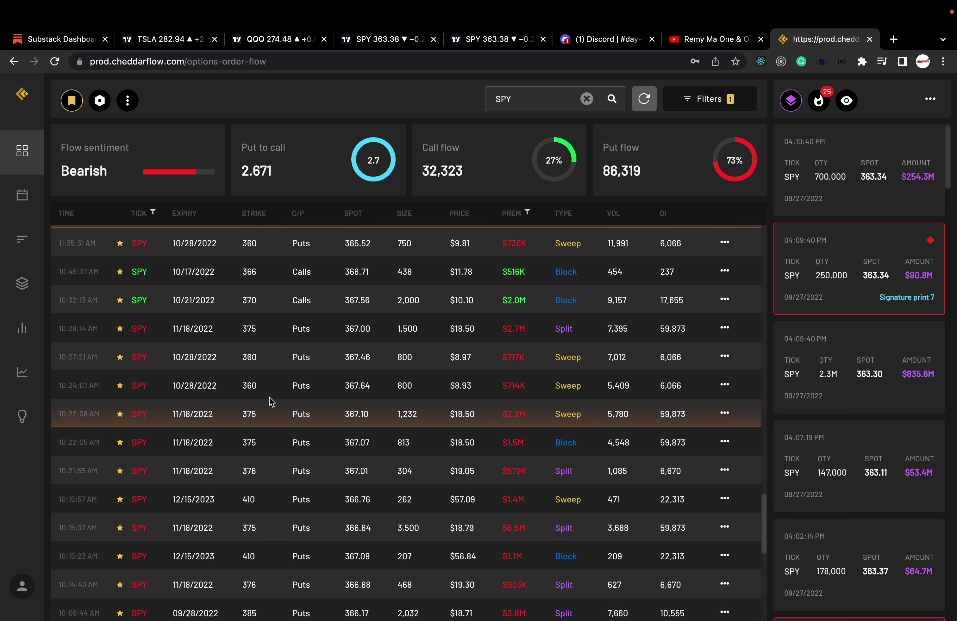
pyautogui.scroll(-10, 271, 402)
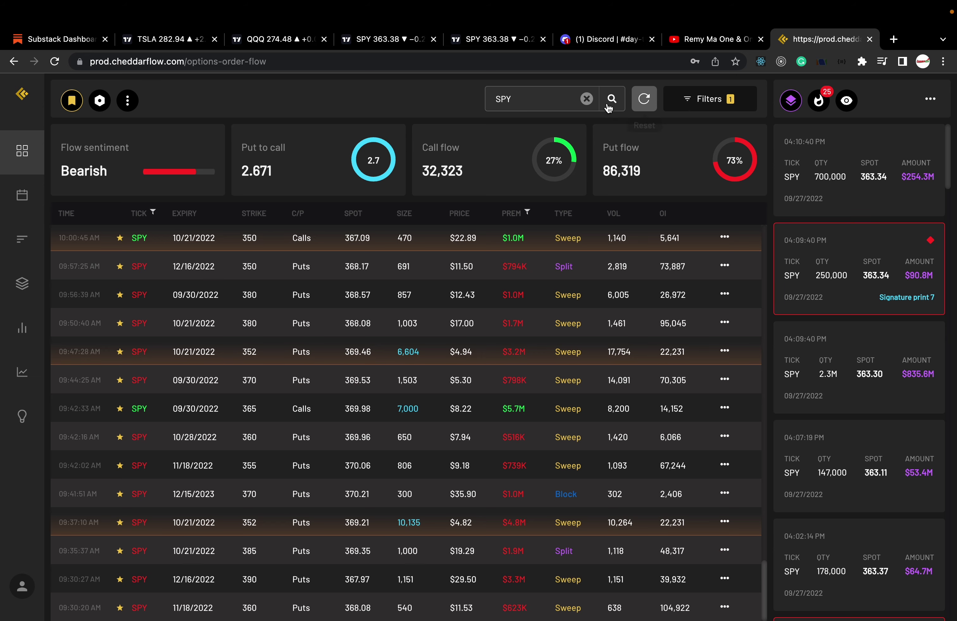
# Replace SPY with QQQ in the Cheddar Flow ticker search to load QQQ options flow.
pyautogui.doubleClick(547, 99)
pyautogui.write('QQQ')
pyautogui.press('Return')
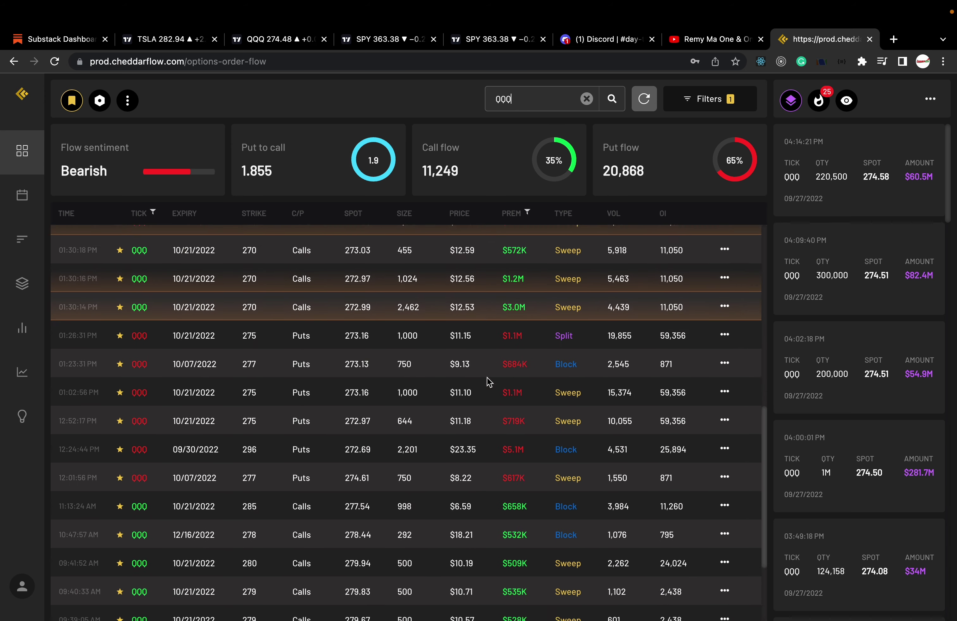
# Replace QQQ with TSLA in the ticker search to load TSLA options flow.
pyautogui.scroll(-3, 489, 383)
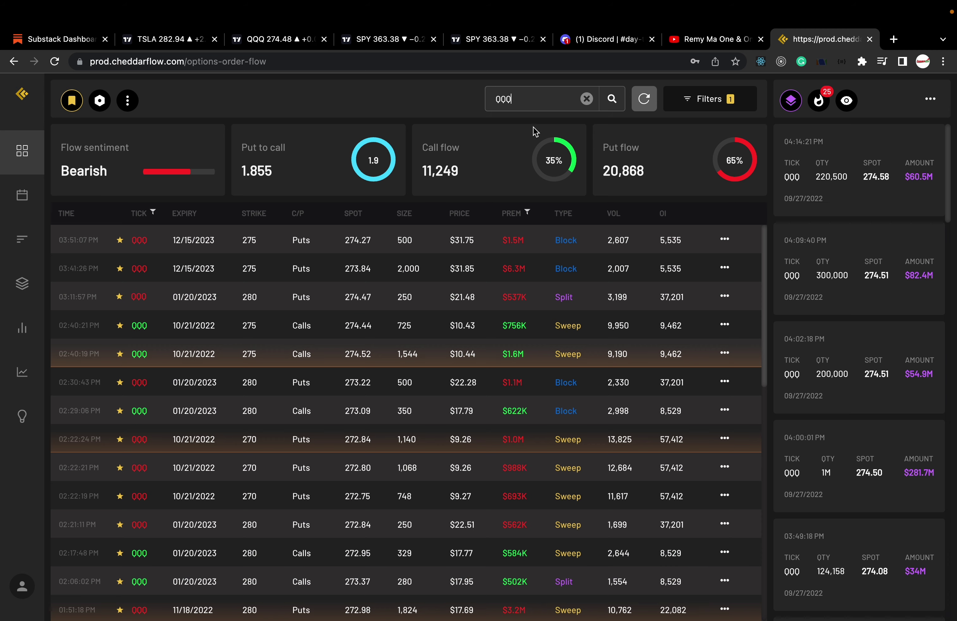
pyautogui.doubleClick(522, 97)
pyautogui.write('TSLA')
pyautogui.press('Return')
pyautogui.scroll(-1, 523, 342)
pyautogui.scroll(-10, 523, 342)
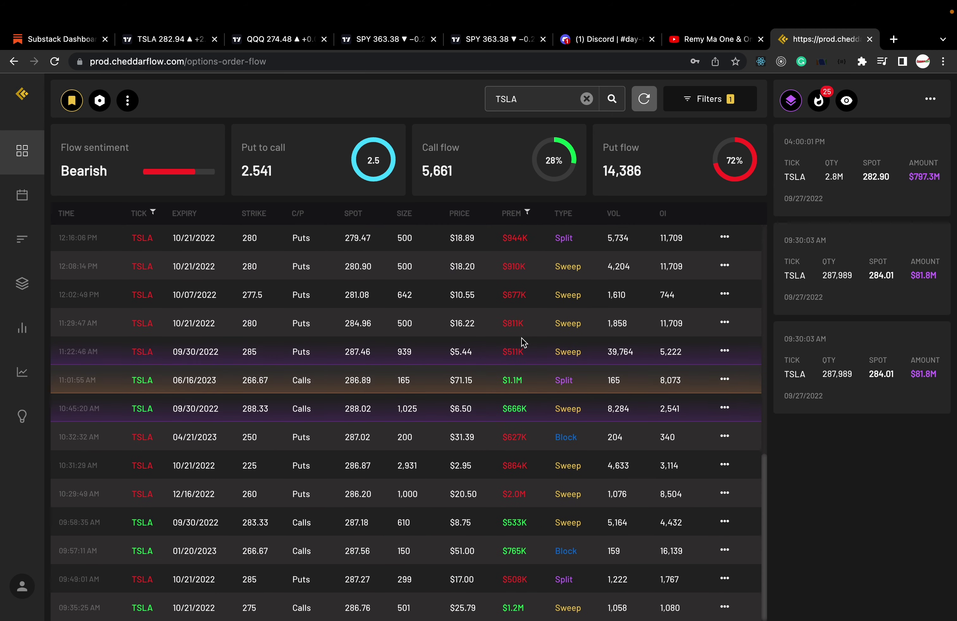
pyautogui.scroll(10, 521, 339)
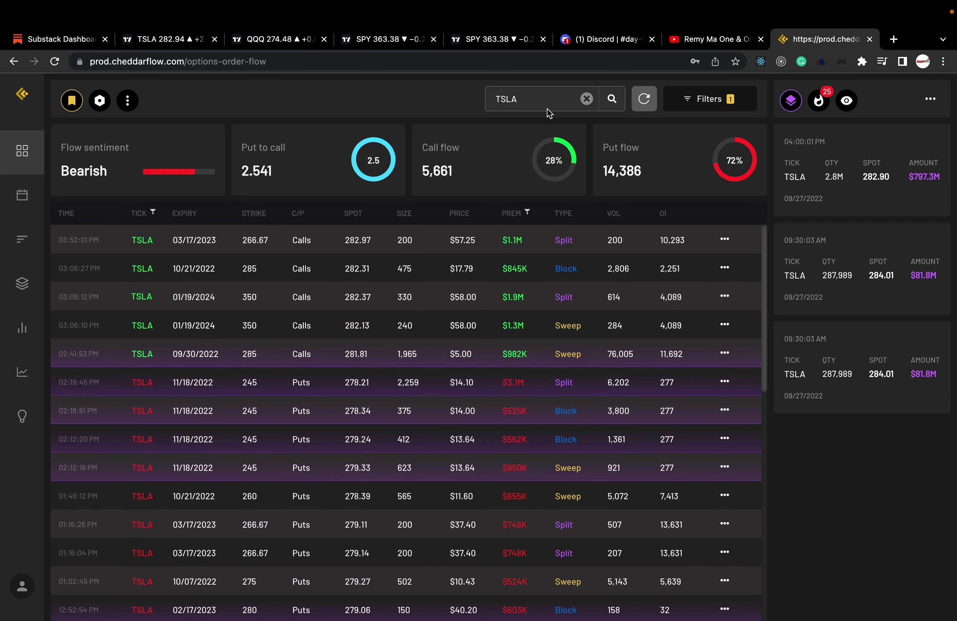
pyautogui.doubleClick(542, 99)
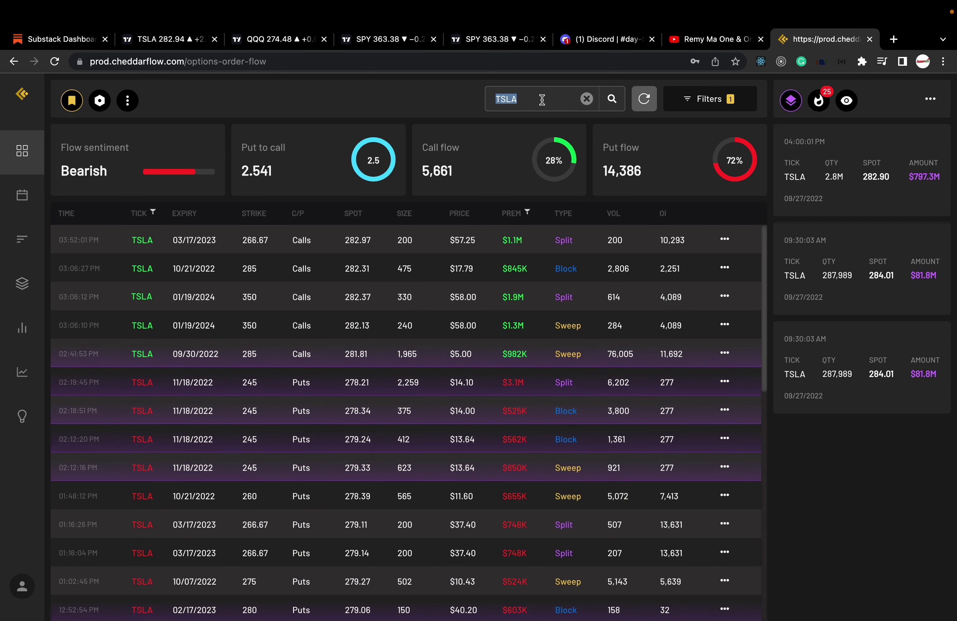